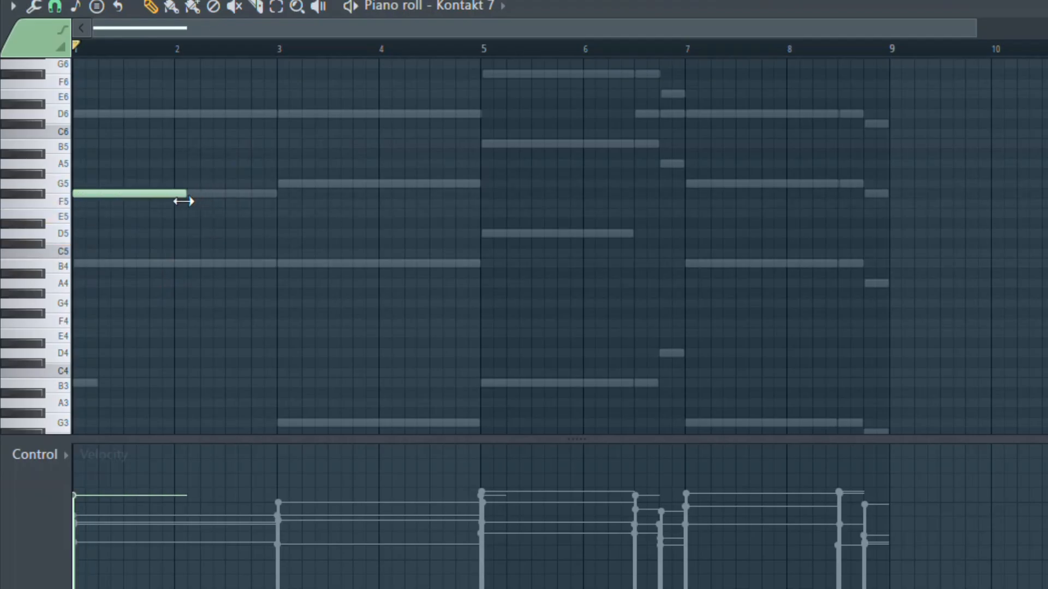
Play the pattern and draw one-bar notes on G5 at bar 3, D5 at bar 5 and B4 at bar 7.
key(space)
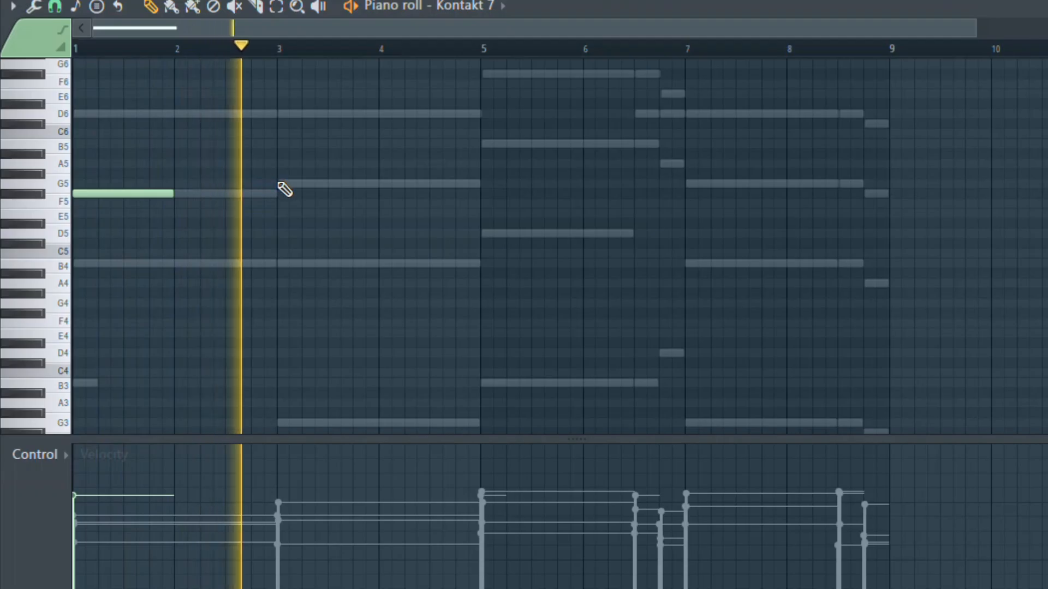
click(276, 183)
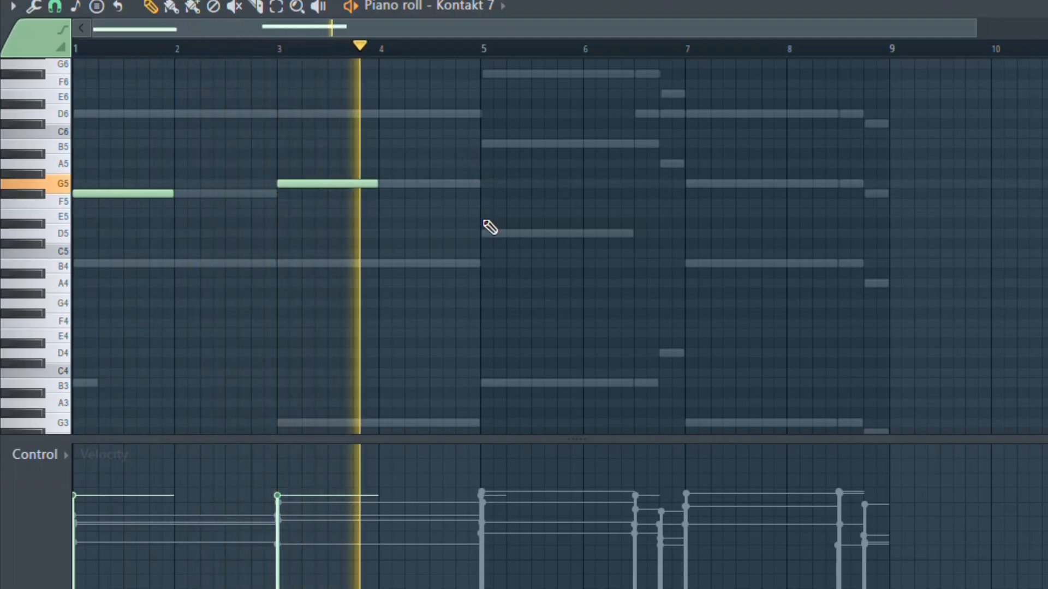
click(481, 234)
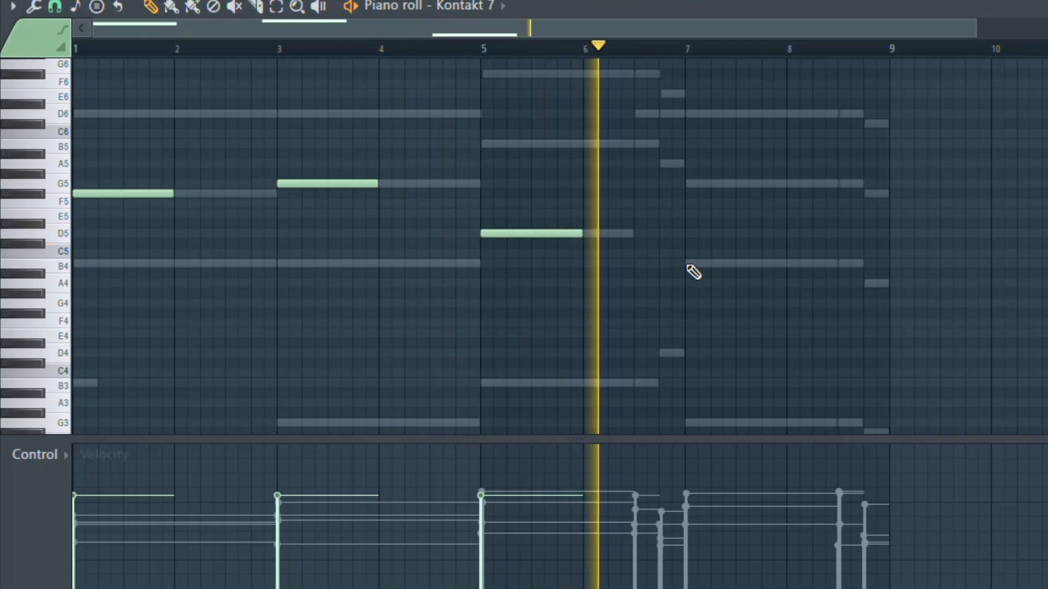
click(686, 263)
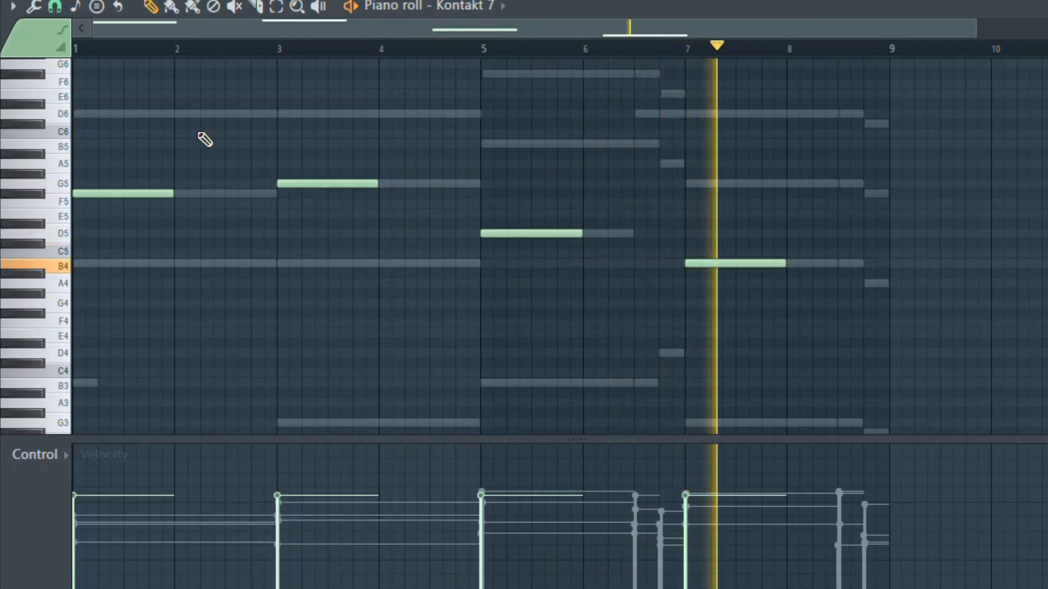
Add one-bar harmony notes above the melody: D6 at bars 1 and 3, B5 at bar 5 and G5 at bar 7.
click(118, 114)
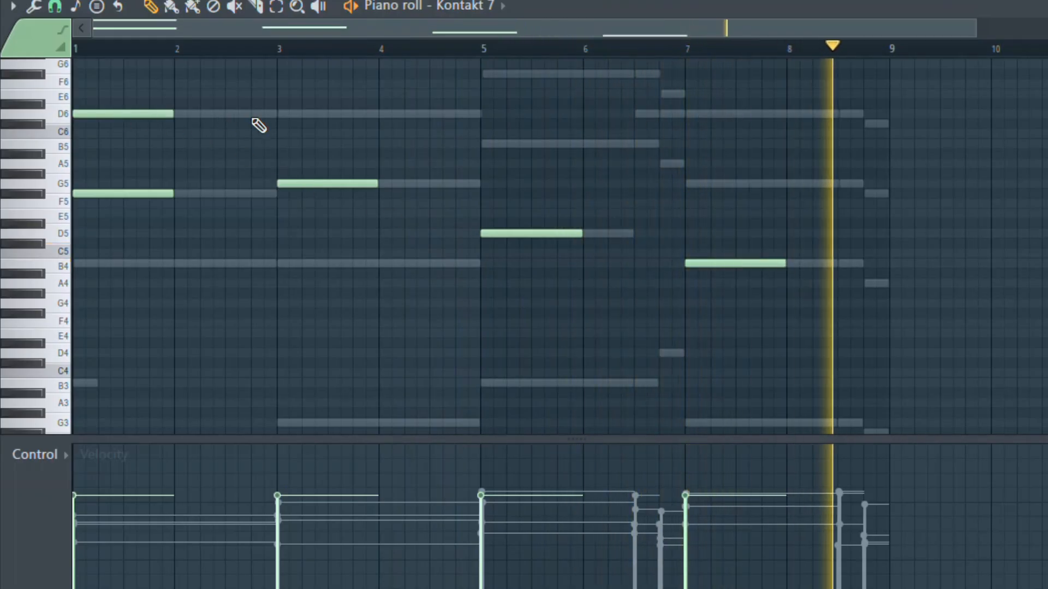
click(280, 115)
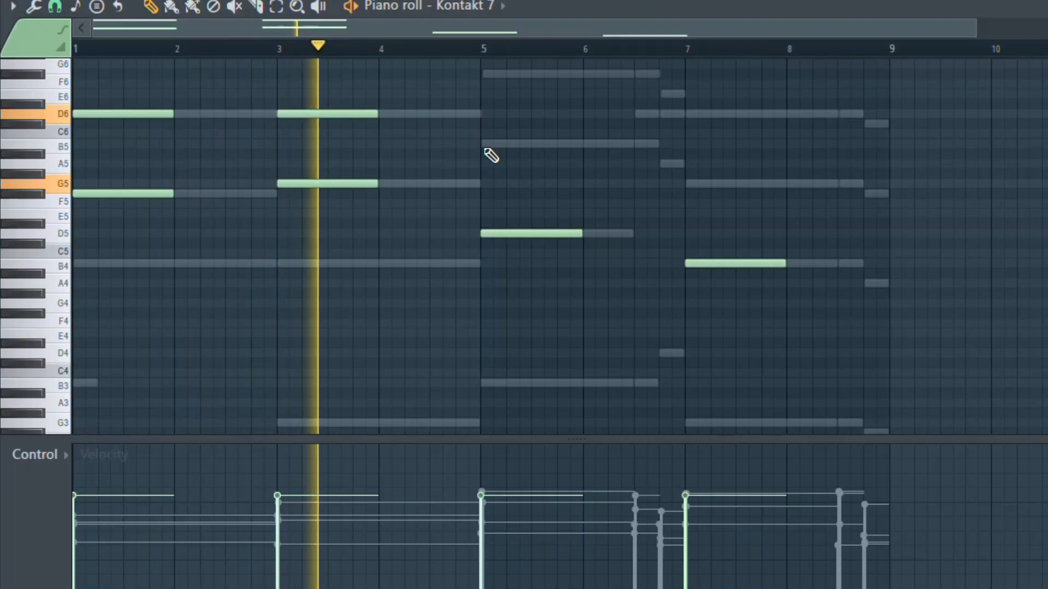
click(486, 144)
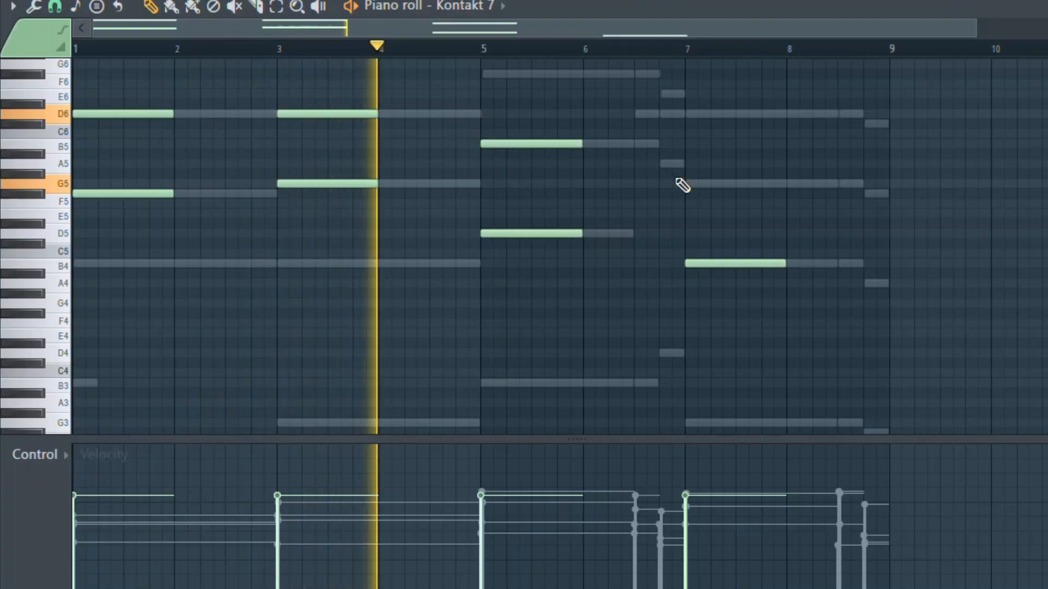
click(688, 183)
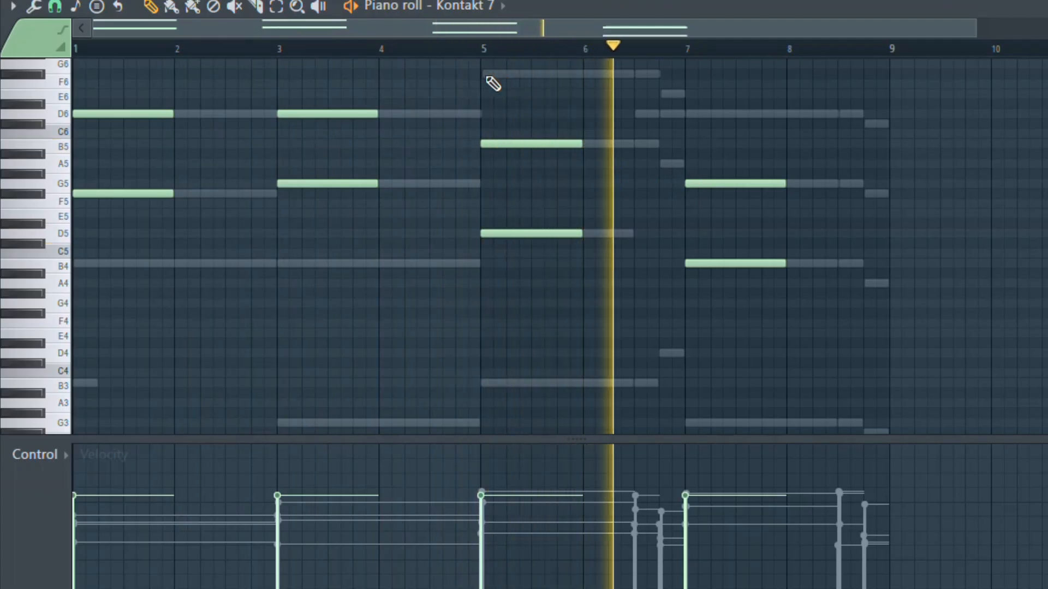
Replace the B5 harmony note at bar 5 with F#6 and the G5 note at bar 7 with D6.
click(483, 74)
drag(493, 153, 518, 153)
right_click(519, 155)
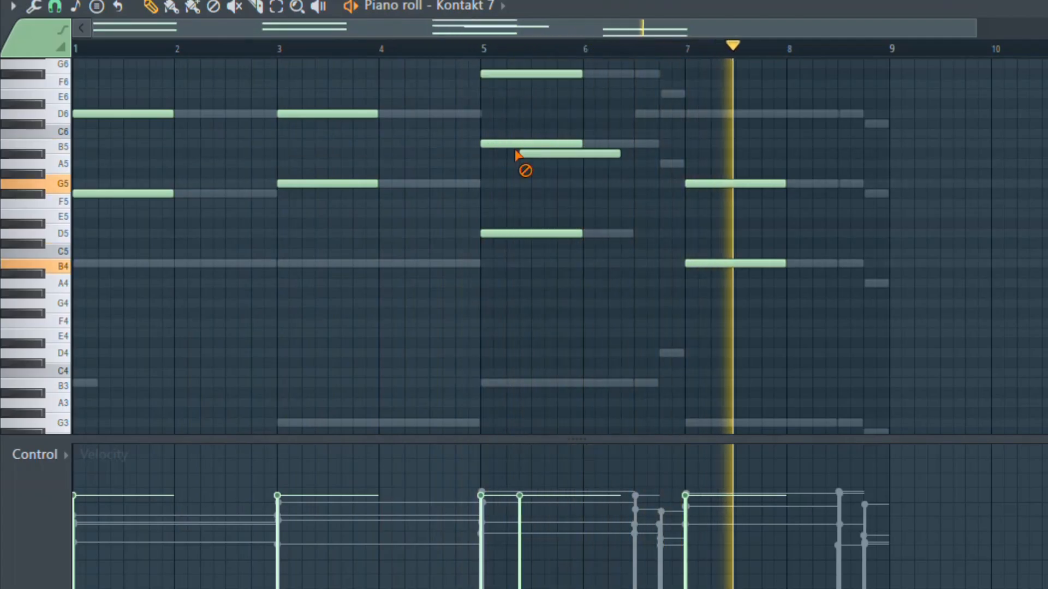
right_click(546, 145)
click(691, 115)
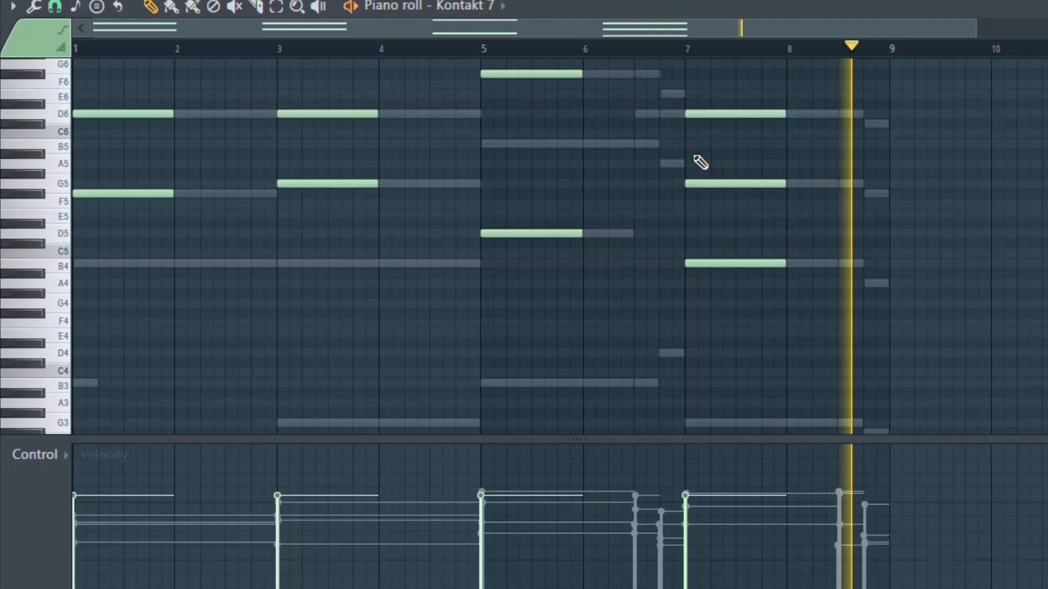
right_click(702, 183)
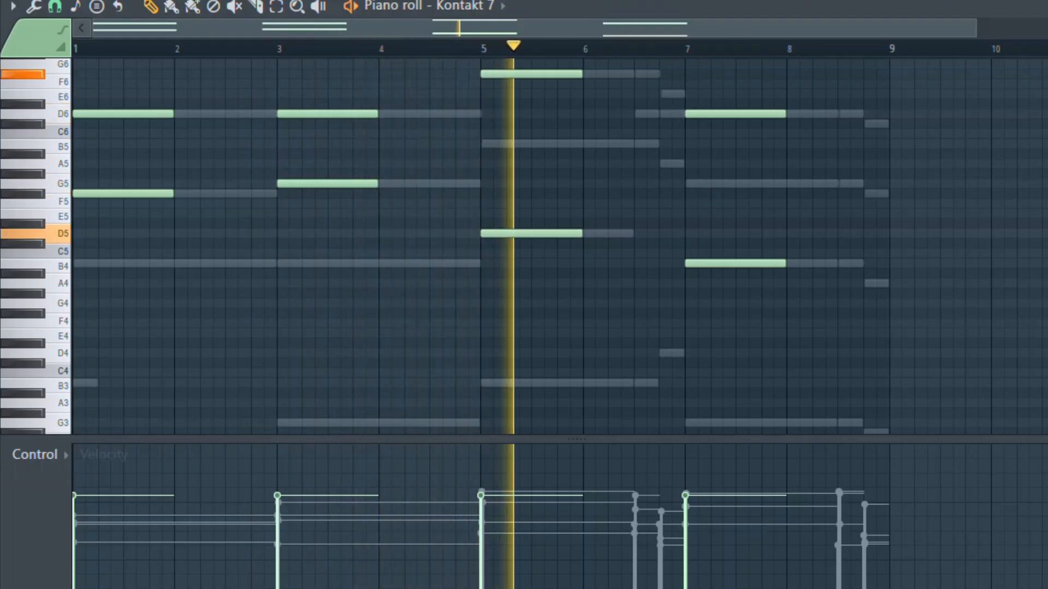
key(F6)
click(17, 115)
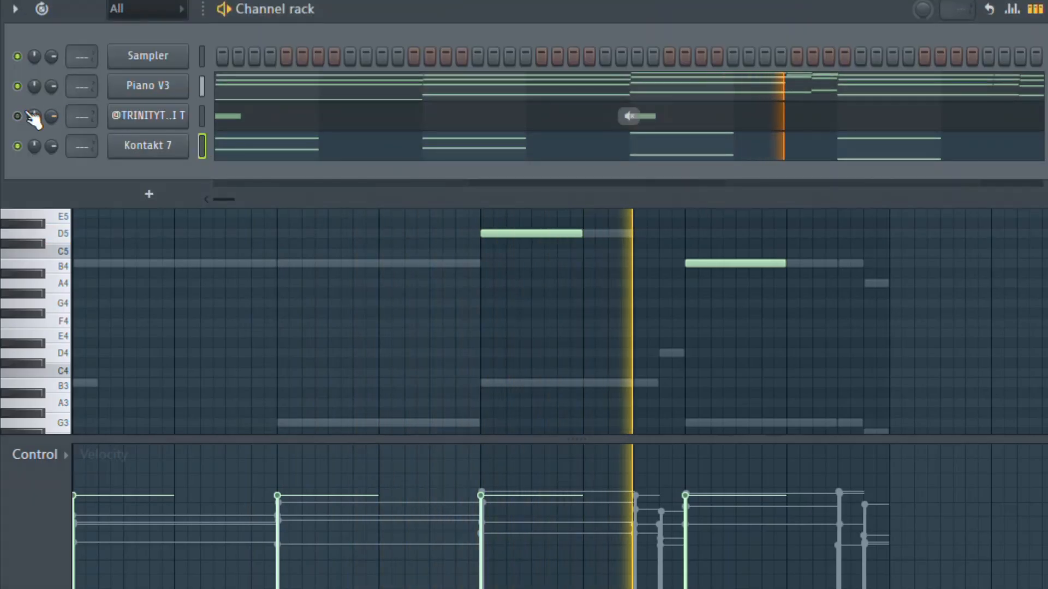
click(165, 157)
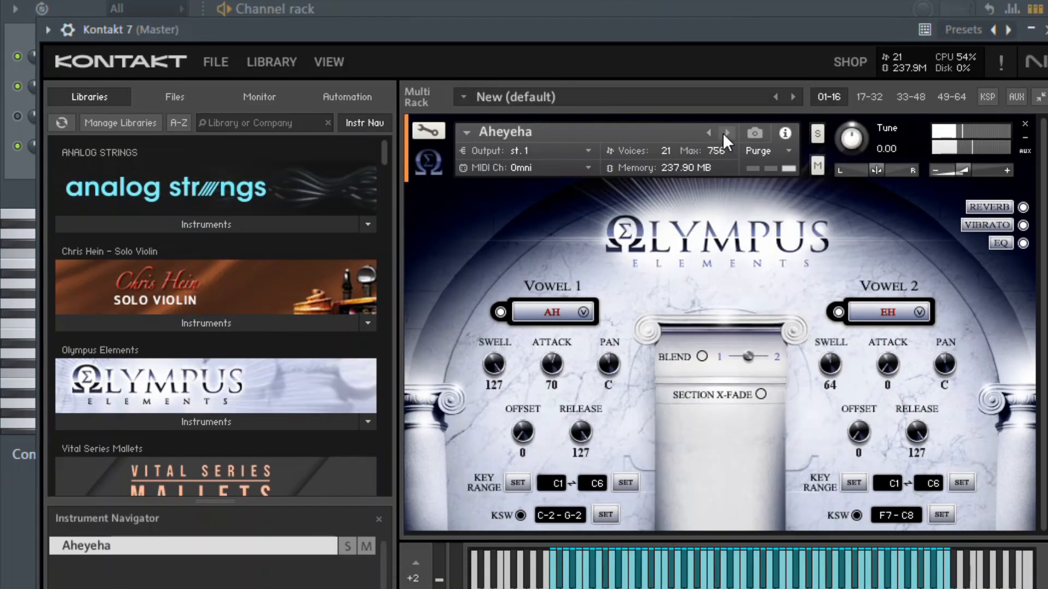
click(725, 133)
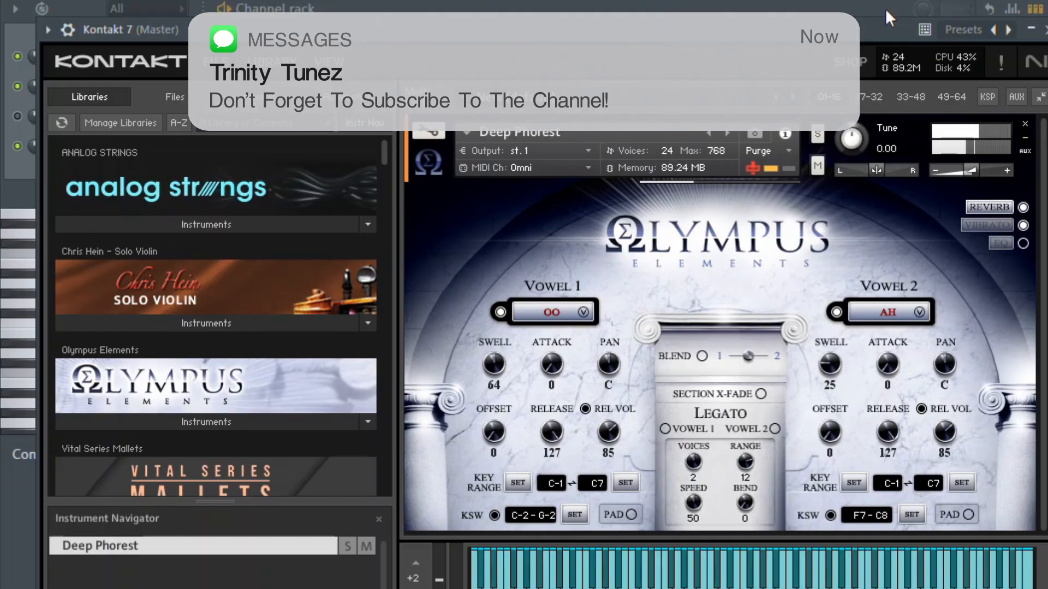
click(1046, 30)
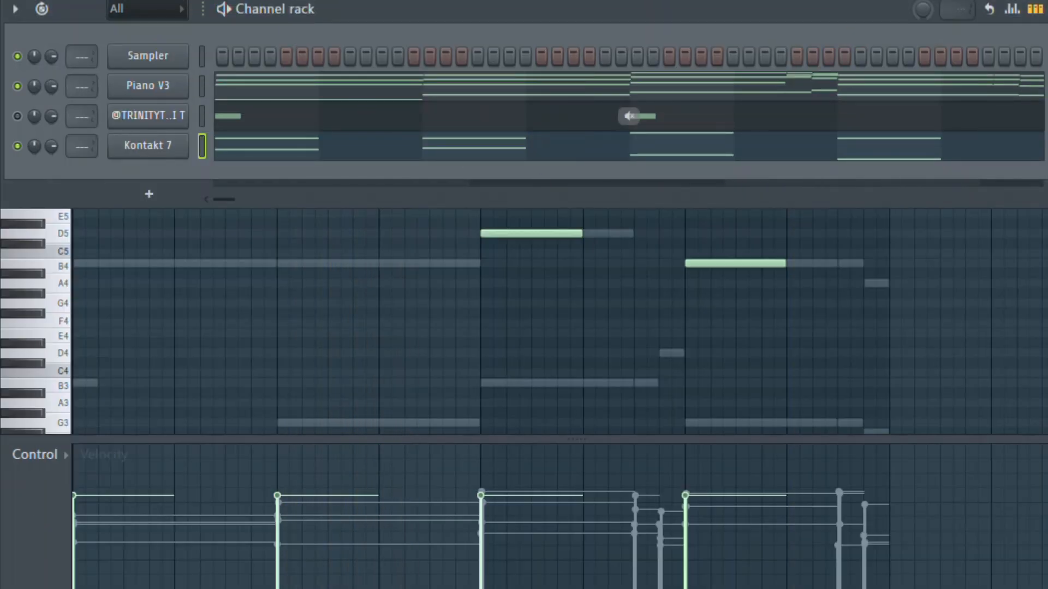
Transpose all Kontakt 7 notes up one octave and play them back.
click(250, 155)
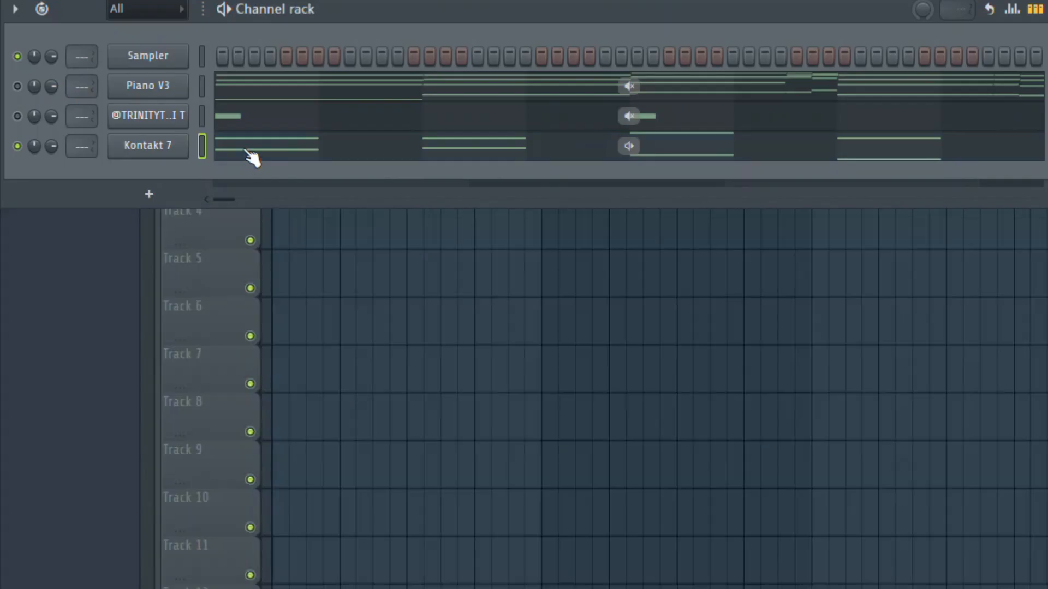
key(ctrl+Up)
key(space)
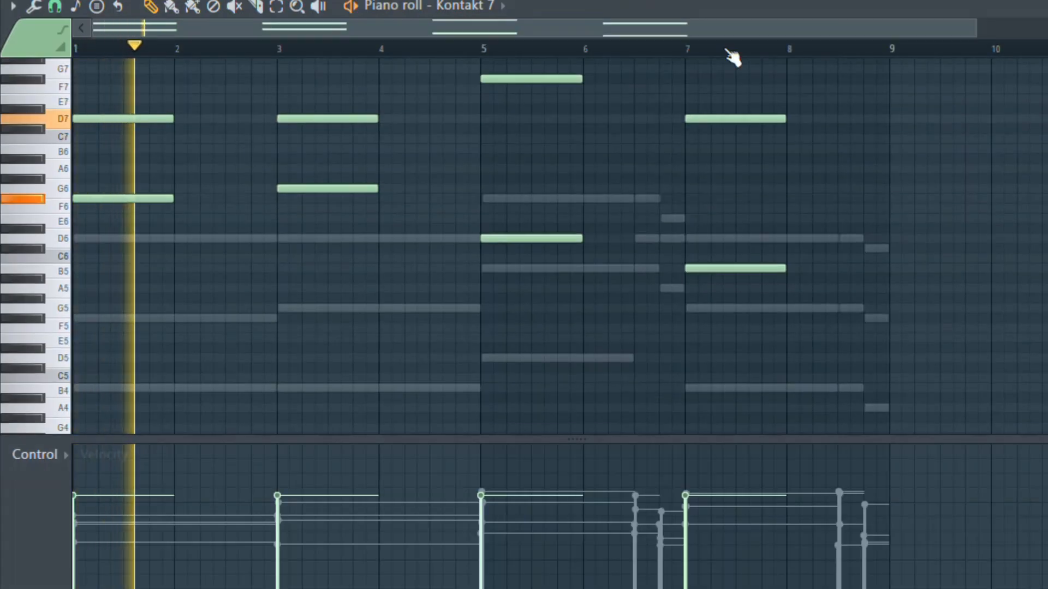
key(F6)
key(space)
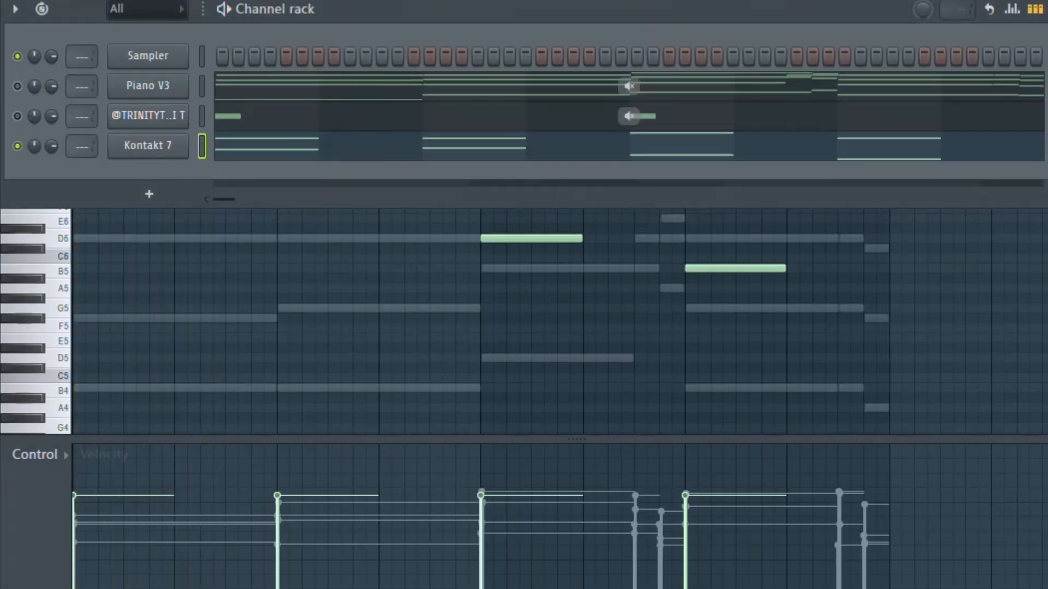
key(space)
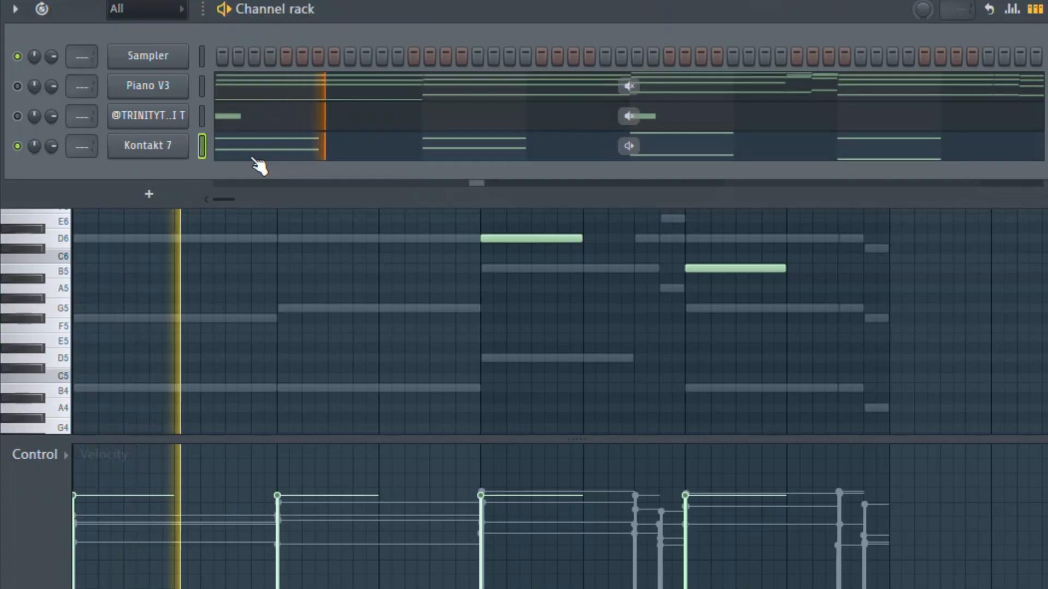
Raise the Kontakt 7 notes by another octave, to the B6–F#8 range, and listen to the result.
key(F7)
key(F7)
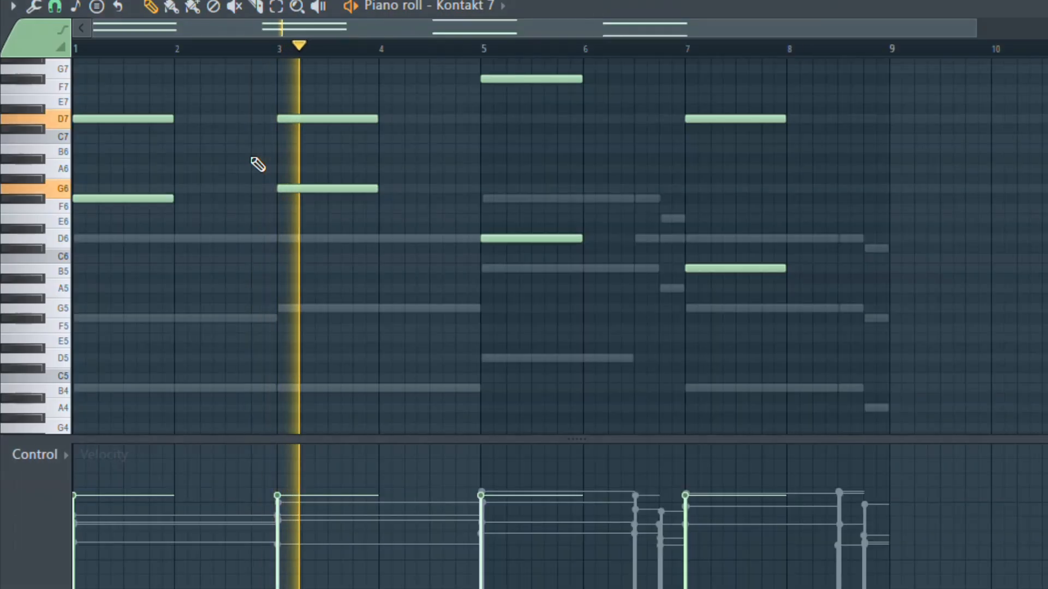
key(ctrl+Up)
key(space)
key(space)
key(space)
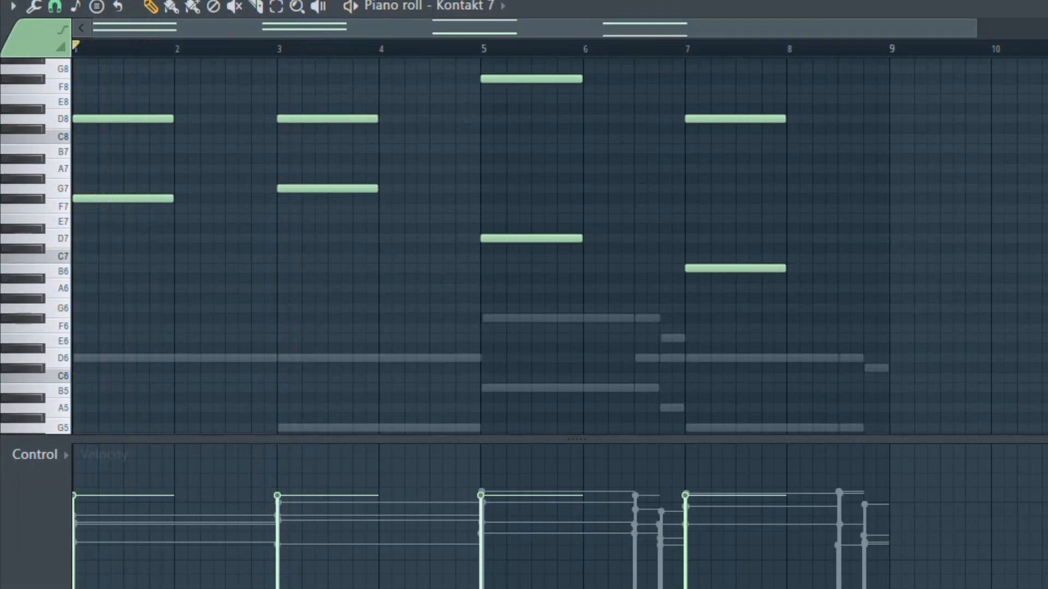
key(space)
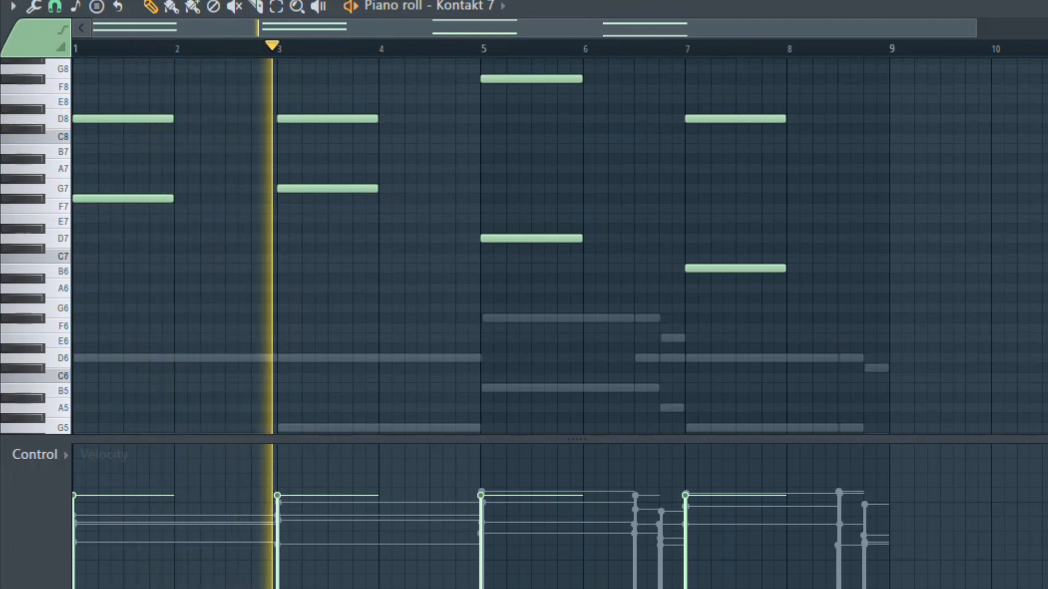
key(space)
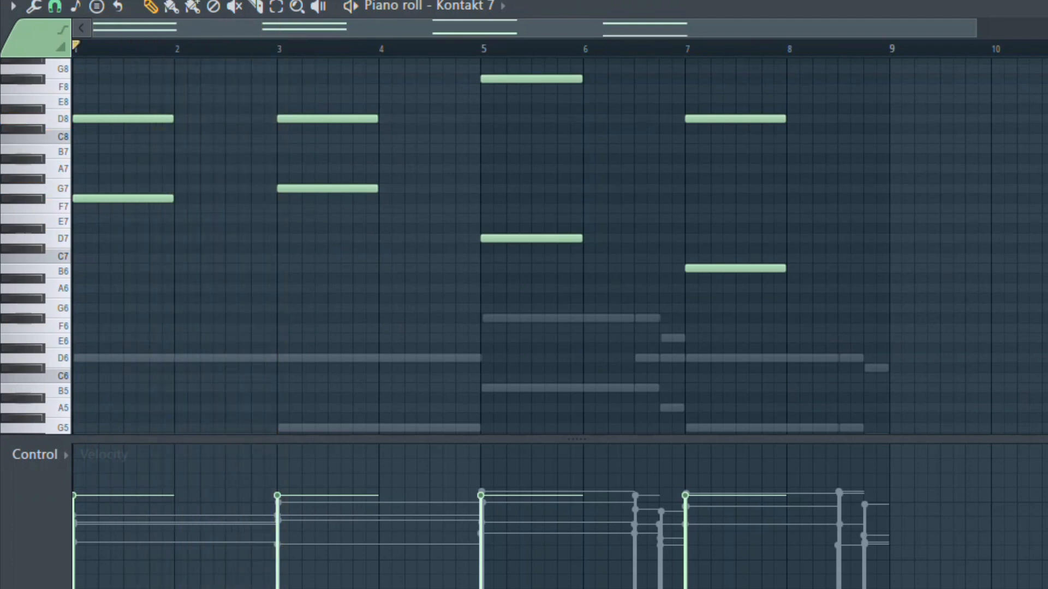
In the Deep Phorest instrument, lower the Release of both Vowel 1 and Vowel 2 to 0 and stop playback.
key(F6)
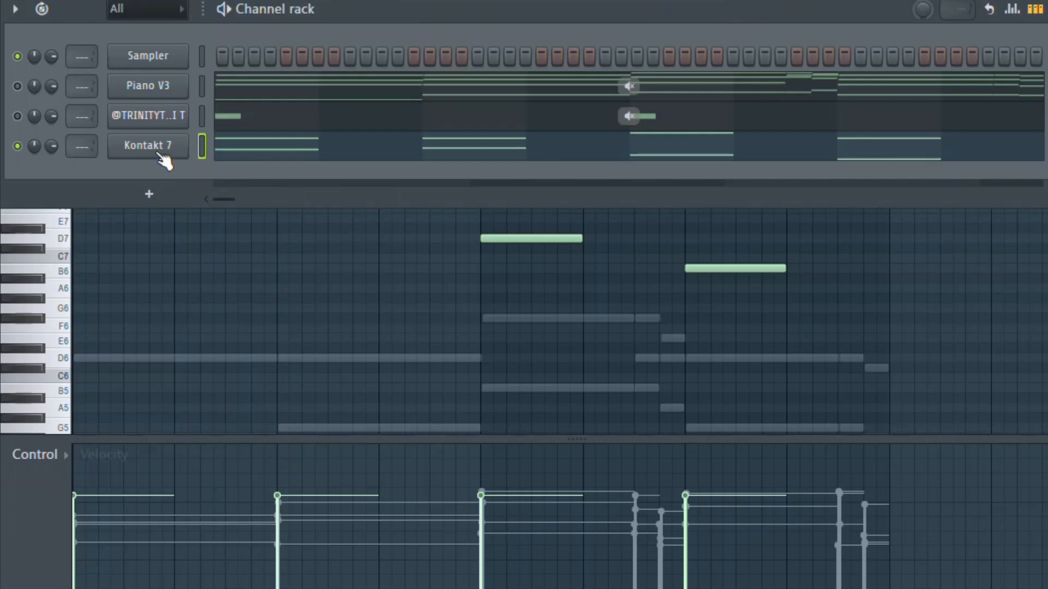
click(159, 155)
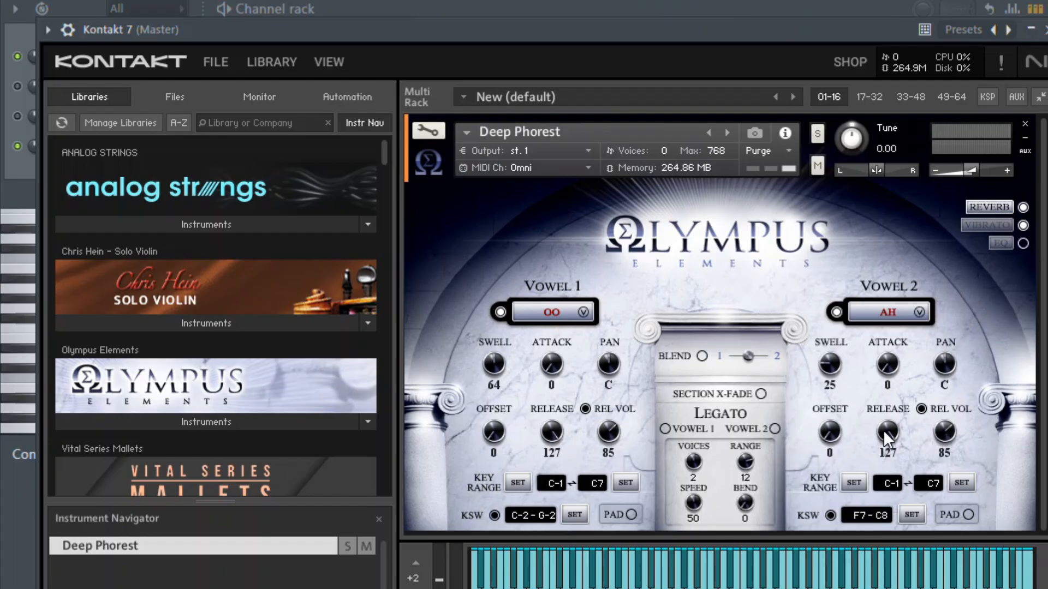
drag(883, 430, 870, 517)
drag(545, 430, 562, 516)
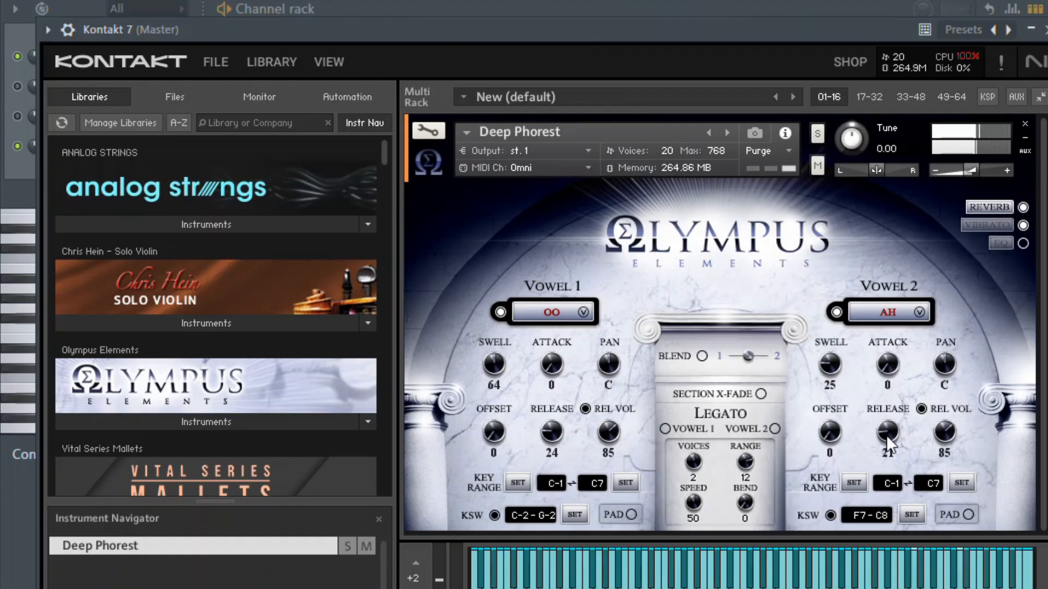
drag(886, 434, 887, 501)
drag(561, 431, 565, 498)
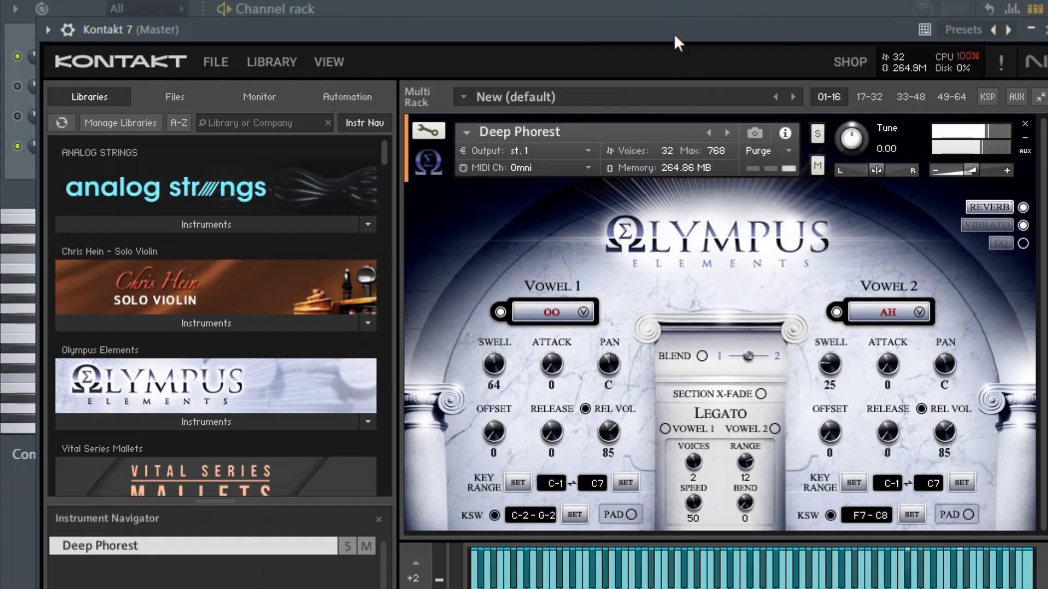
key(space)
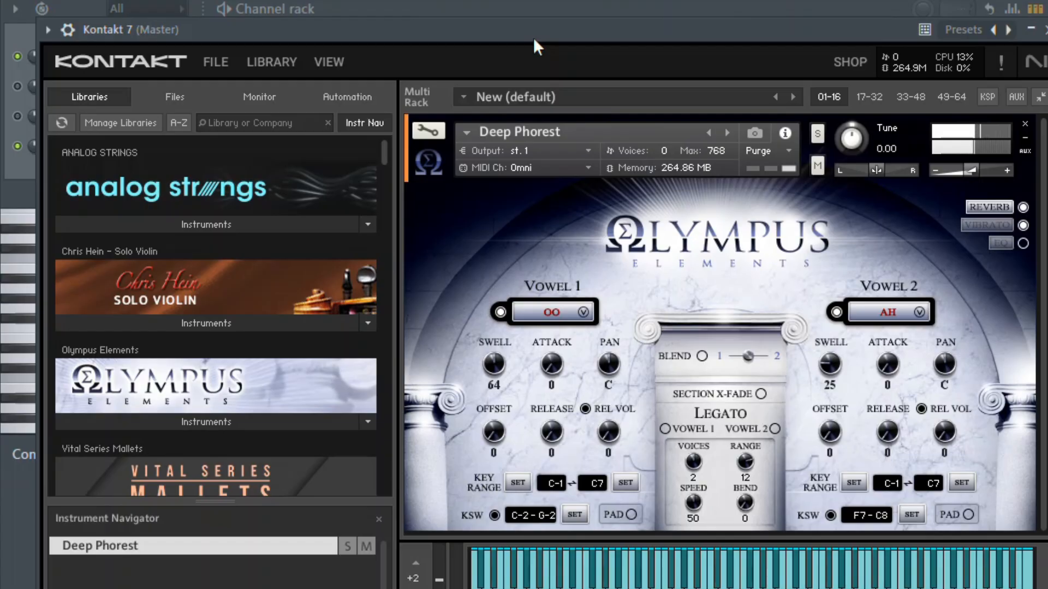
Show the instrument's reverb settings and switch the reverb off to hear the choir without it.
click(1007, 205)
click(1022, 224)
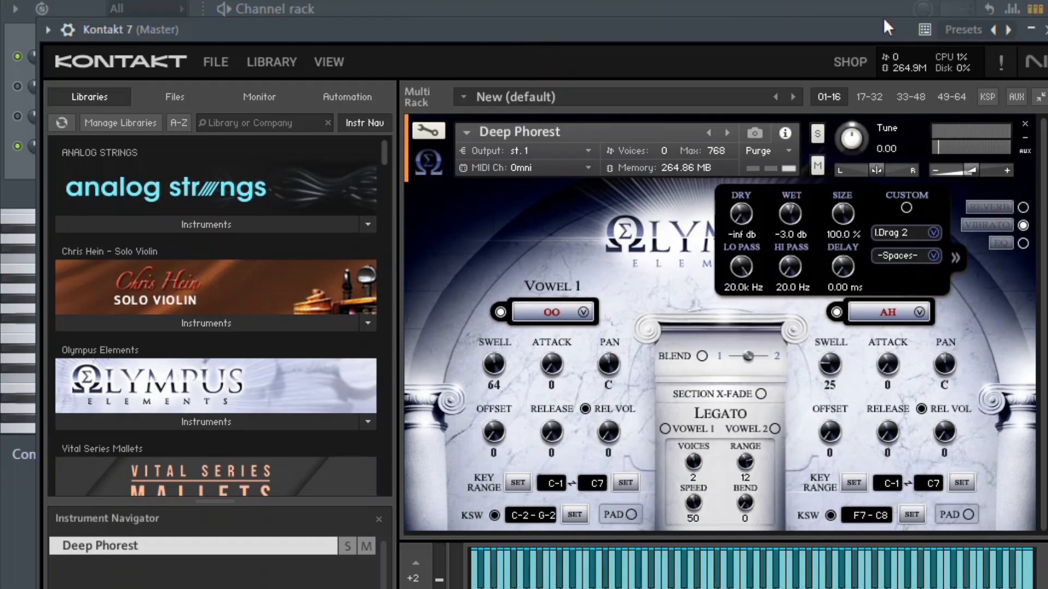
click(849, 9)
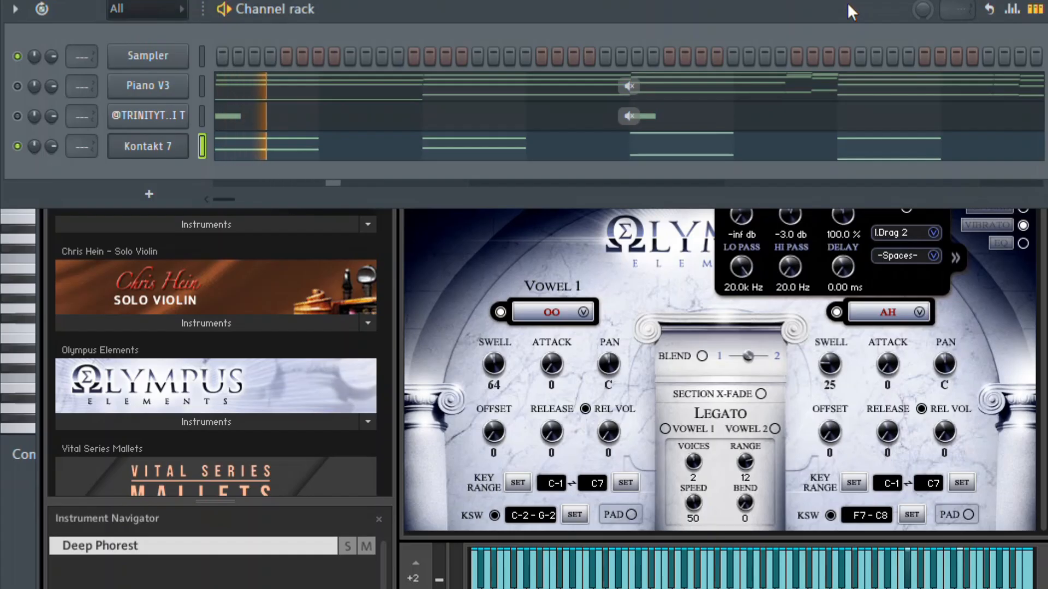
click(1023, 333)
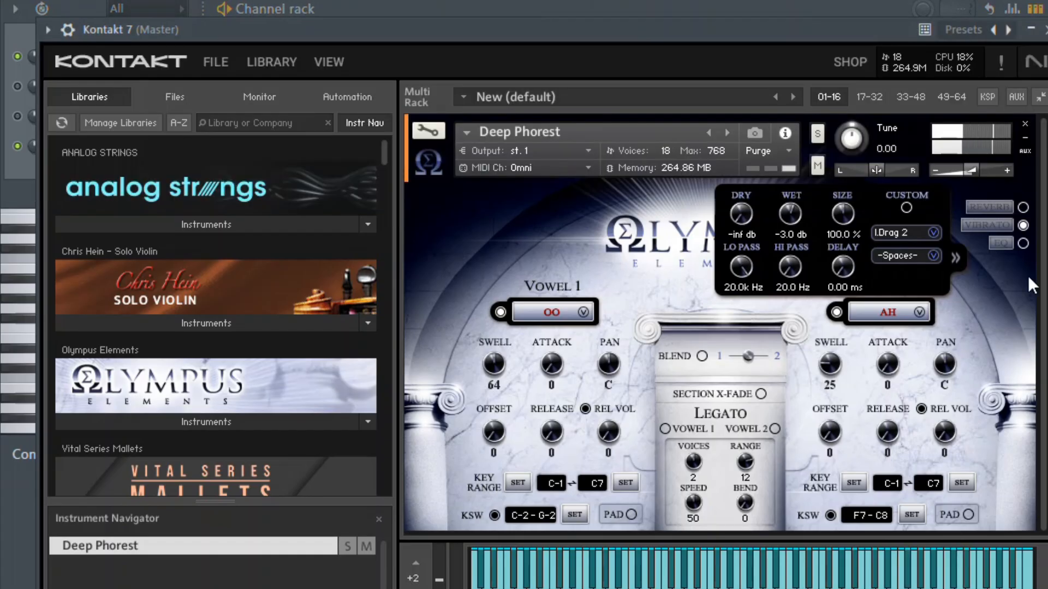
Turn the reverb back on and set its size to 64.4 %.
click(1021, 209)
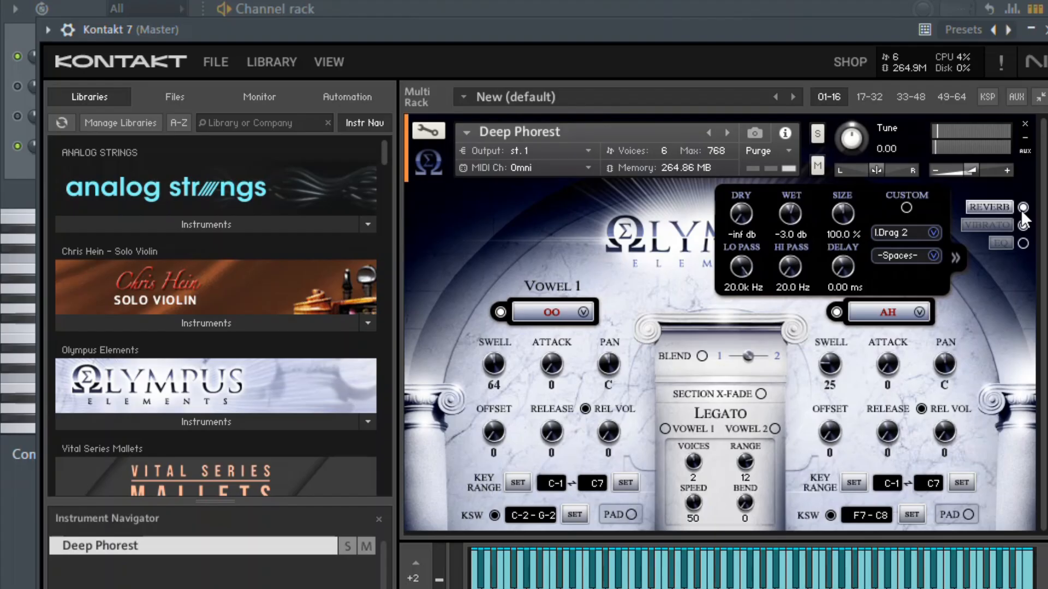
click(997, 208)
click(996, 208)
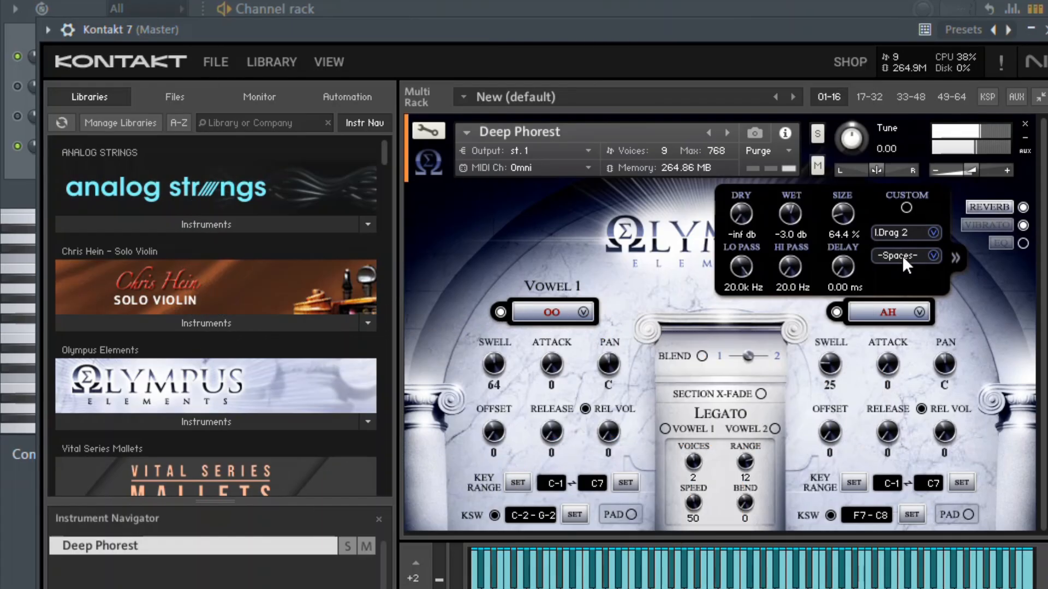
Audition the Cath C, Church F and Bathroom reverb spaces on Deep Phorest, and switch its reverb off.
click(901, 259)
click(905, 214)
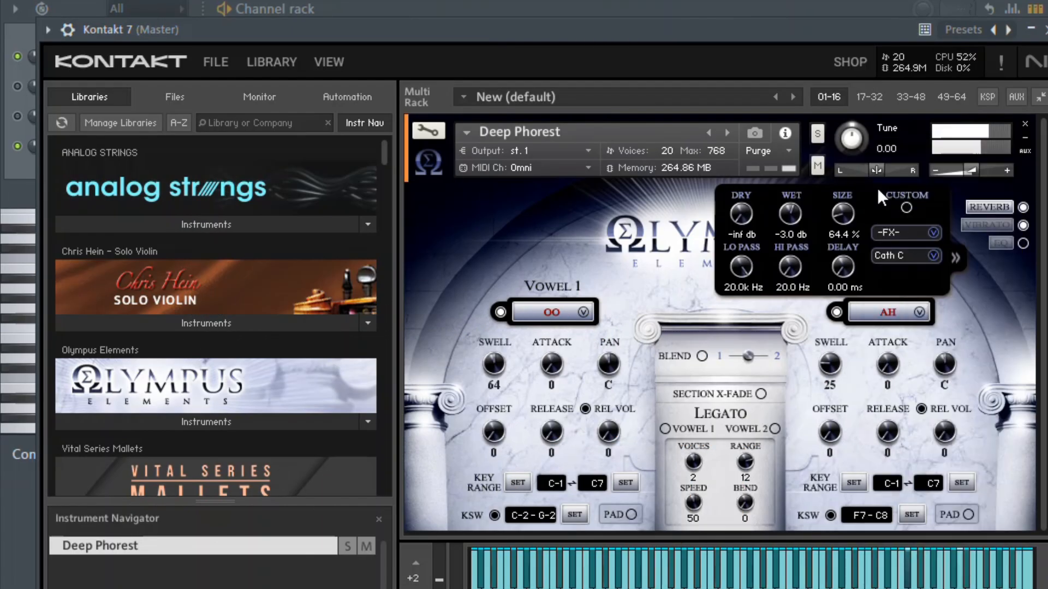
click(897, 255)
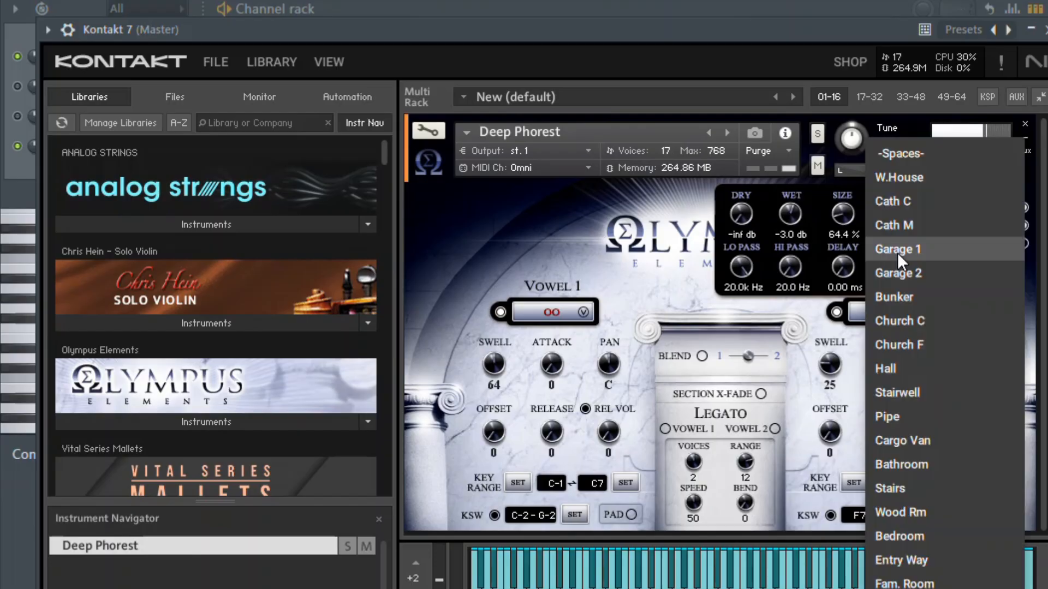
click(892, 343)
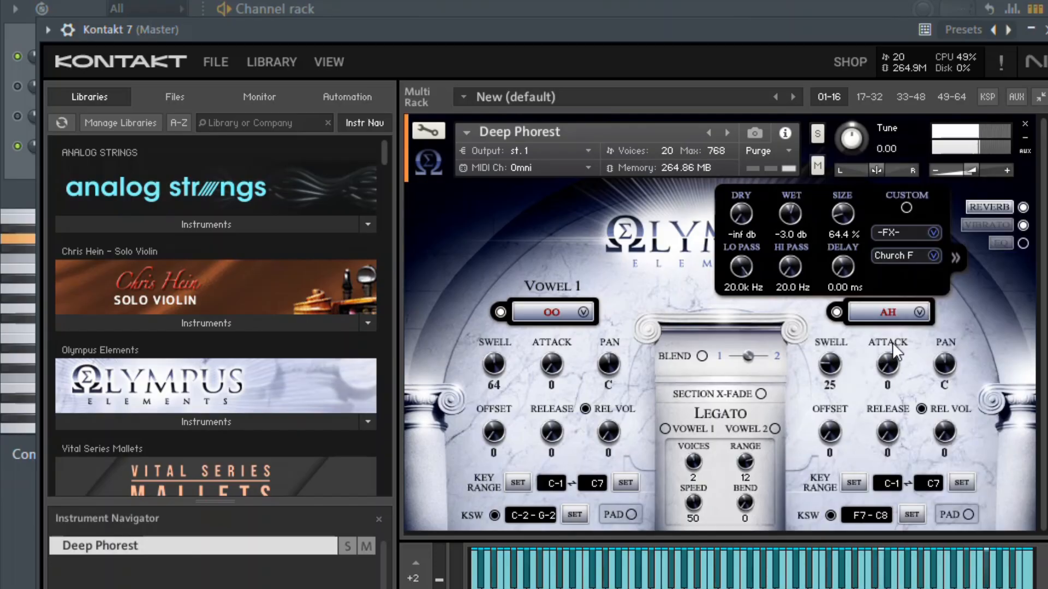
click(903, 261)
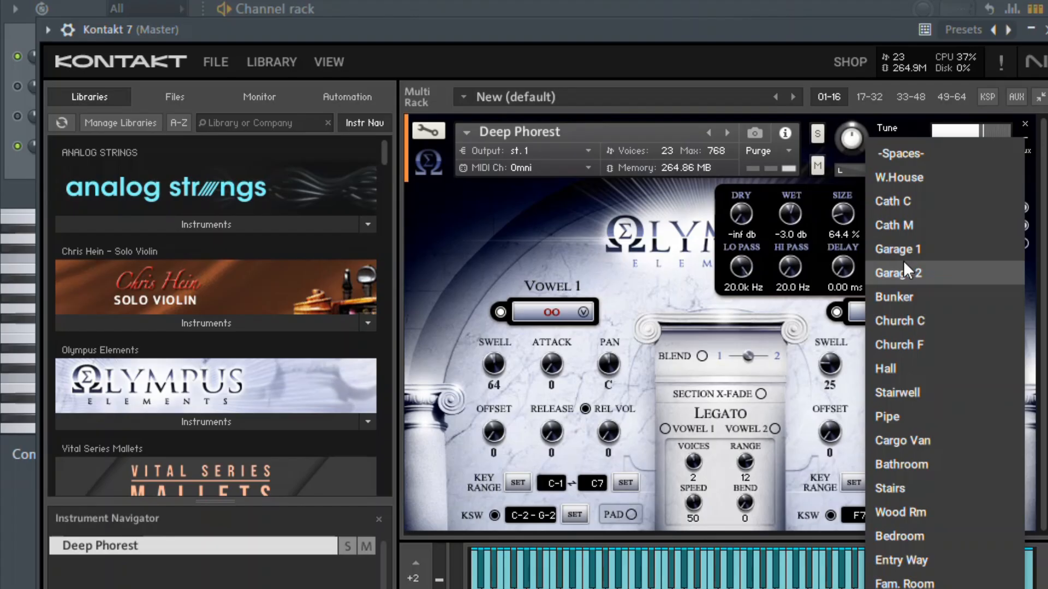
click(906, 462)
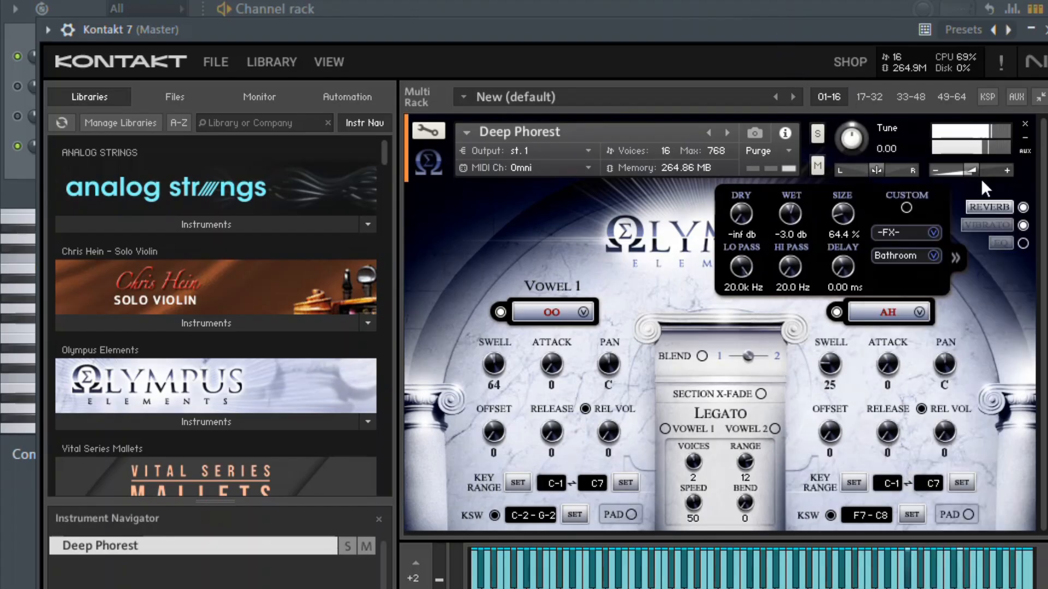
click(1022, 207)
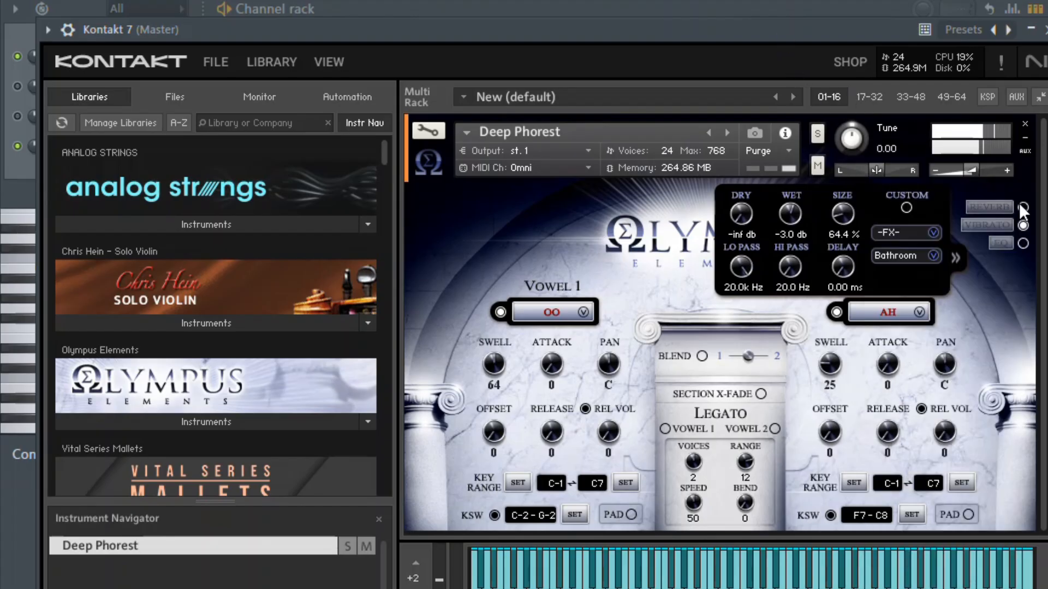
Load the next instrument, Drengerlitch, and lower all Kontakt 7 notes by an octave, to the B5–F#7 range.
click(728, 132)
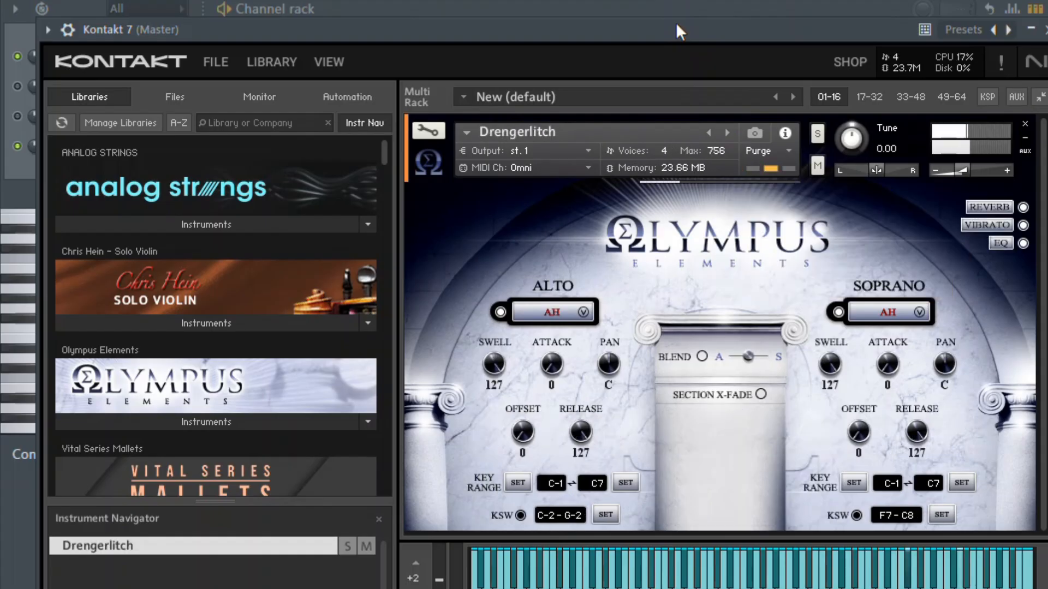
click(1043, 29)
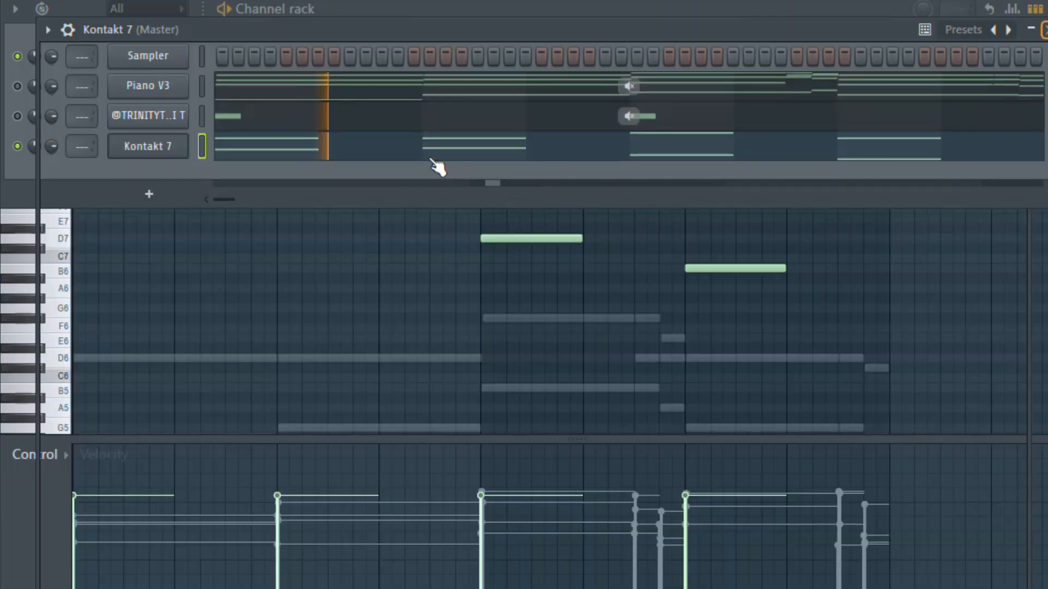
click(401, 147)
click(402, 146)
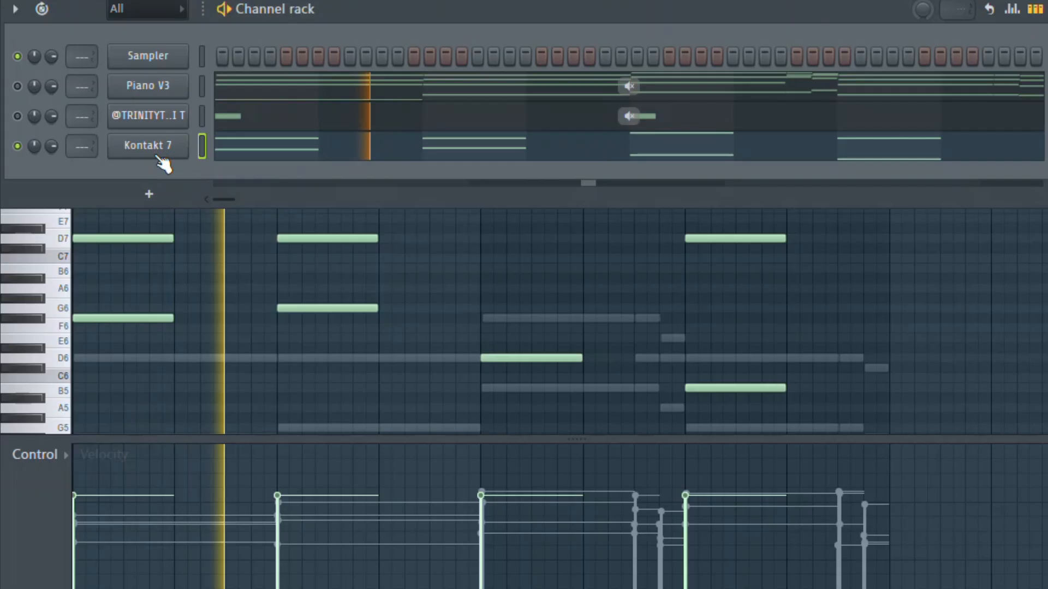
Load Olympus Elements Marcato Men Divisi from the Marcatos folder into Kontakt 7.
click(157, 156)
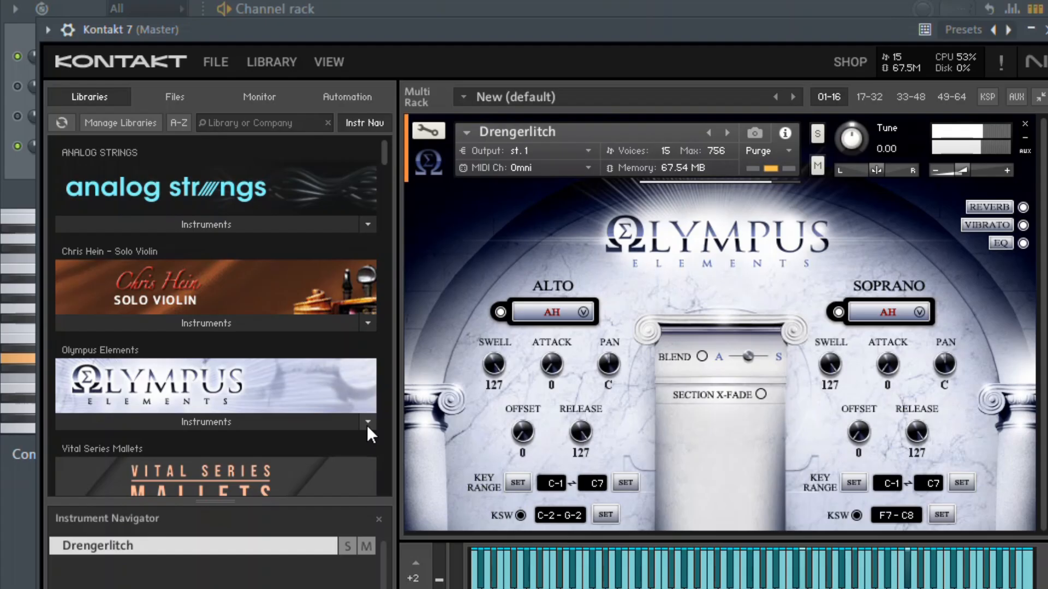
click(362, 424)
click(322, 435)
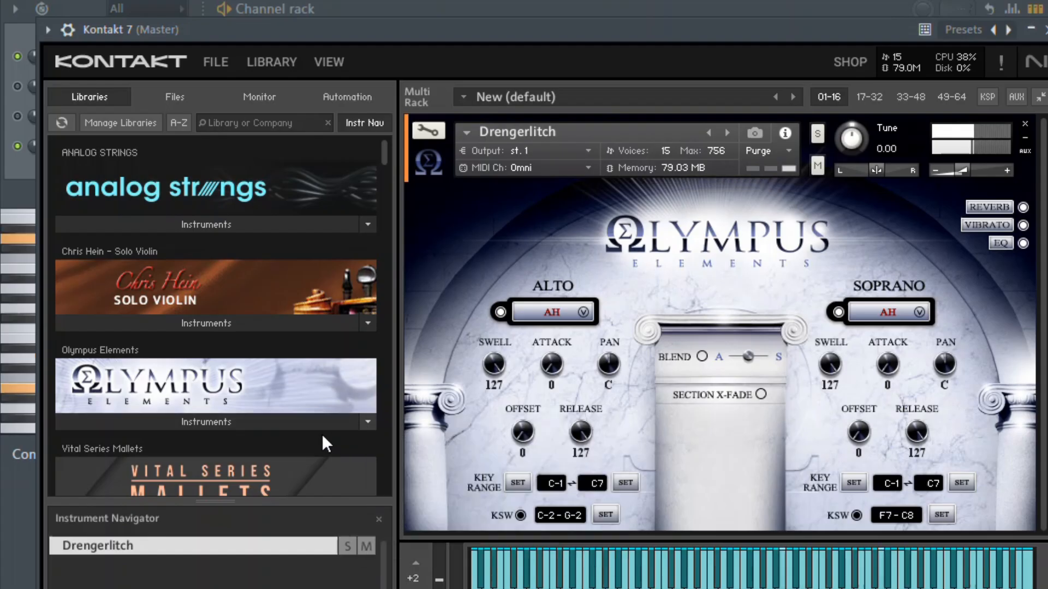
click(313, 426)
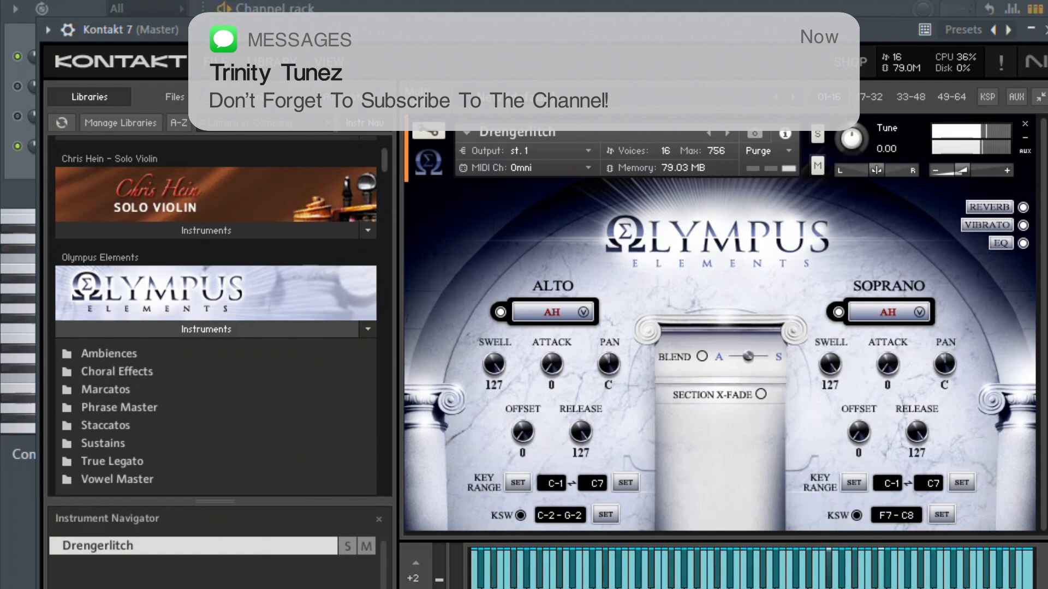
click(120, 389)
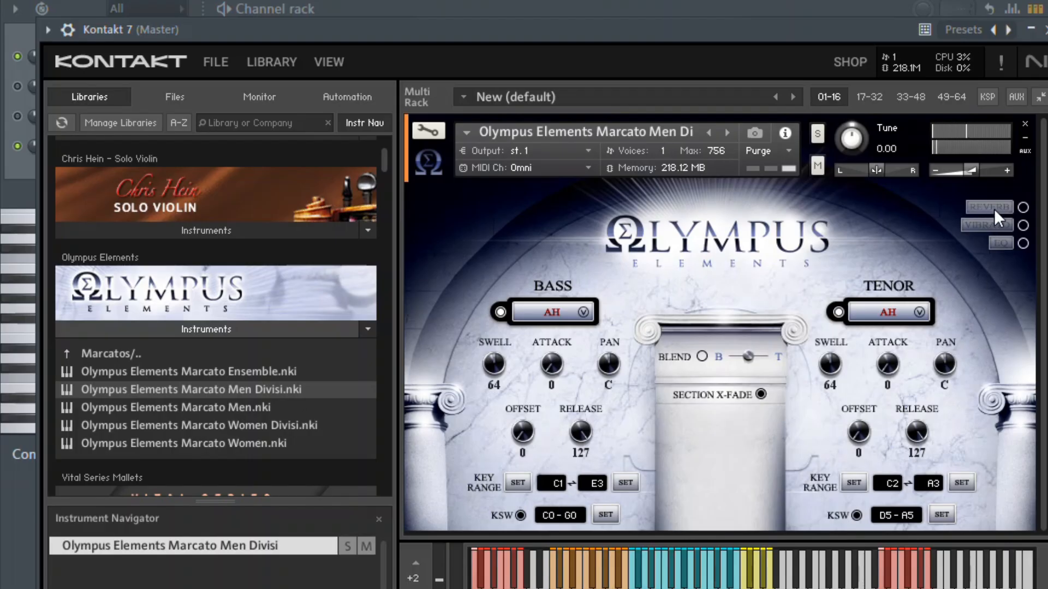
Lower the Bass and Tenor Release to 0, set both sections to the EE vowel, and close Kontakt.
drag(921, 429, 896, 539)
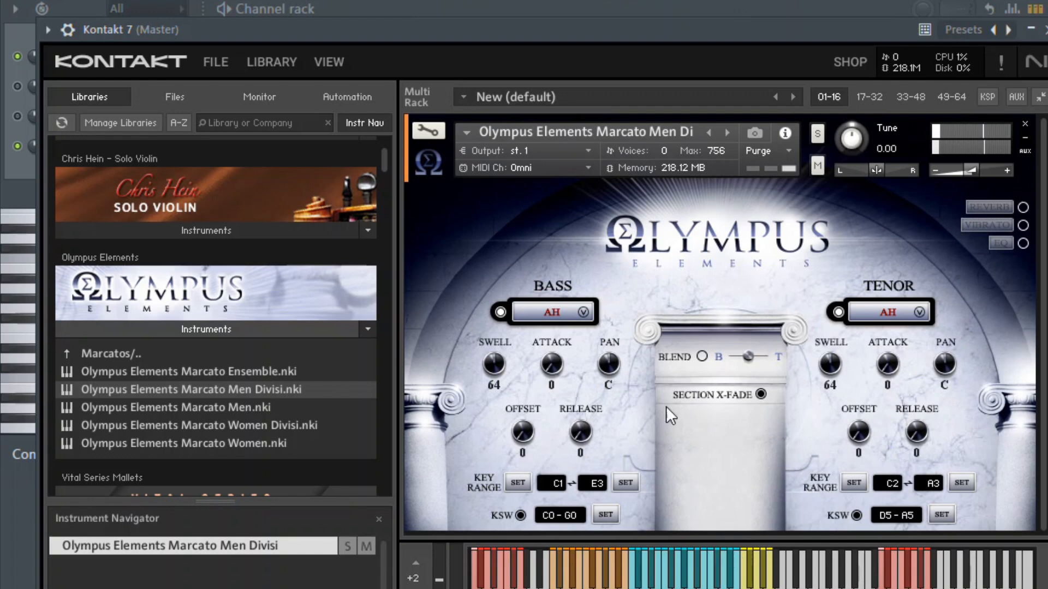
click(584, 312)
click(539, 361)
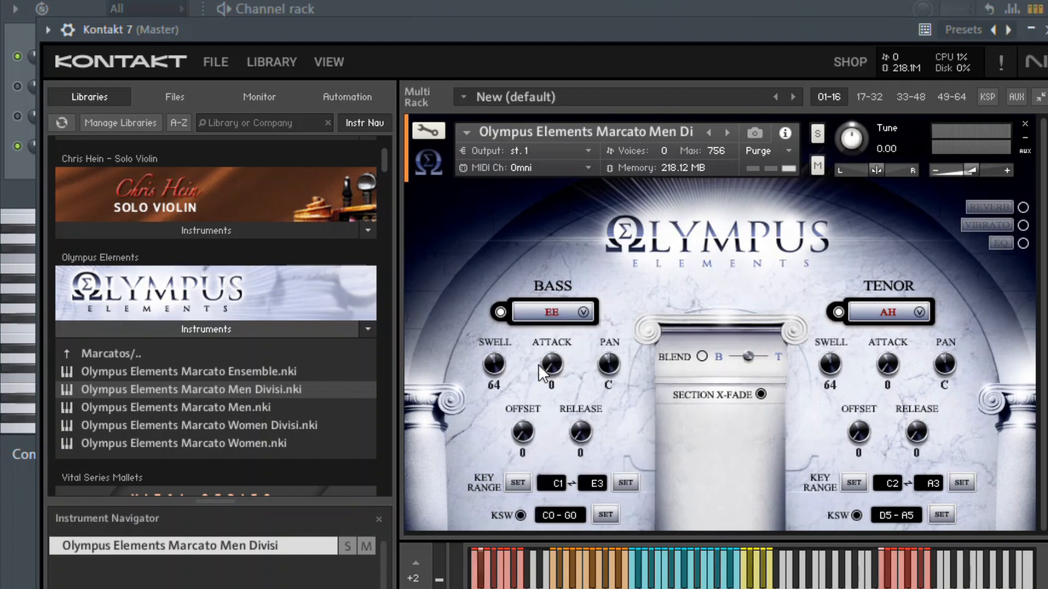
click(918, 307)
click(870, 365)
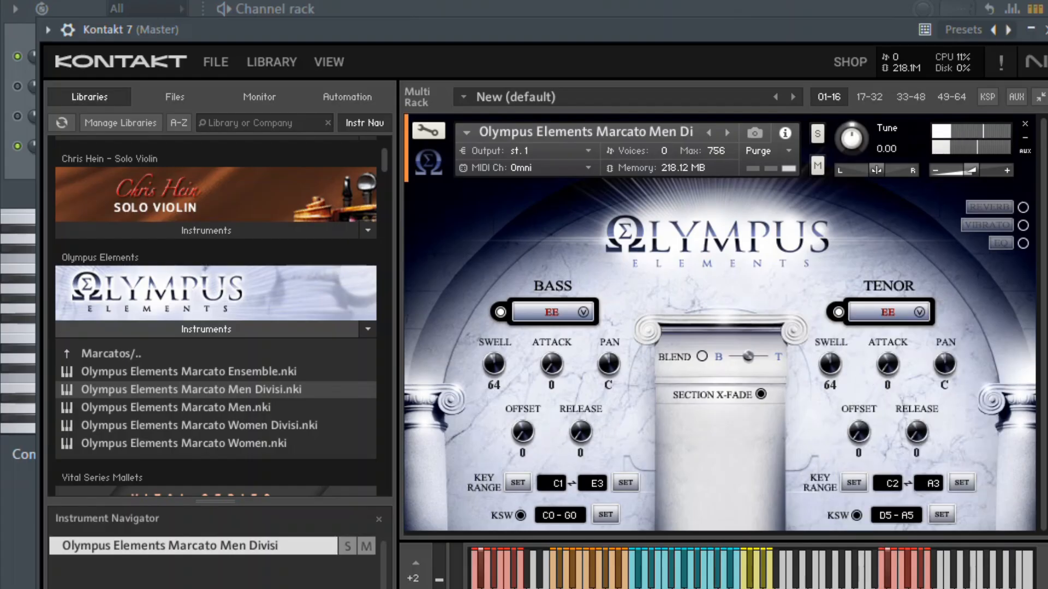
click(1043, 30)
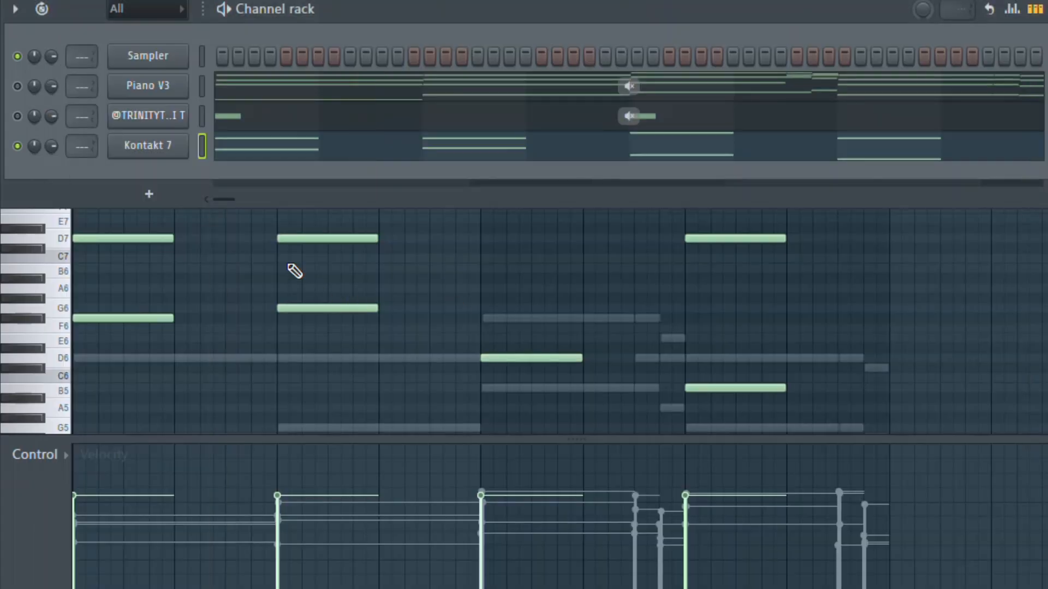
Show the Kontakt 7 notes in the piano roll and lower them two octaves, to the B3–F#5 range.
click(238, 155)
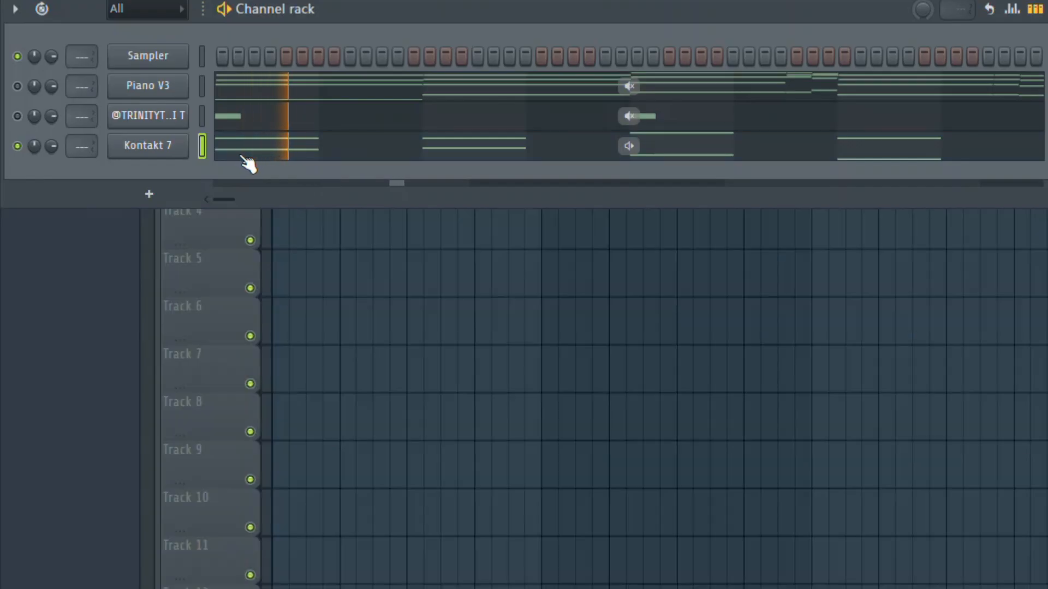
click(239, 155)
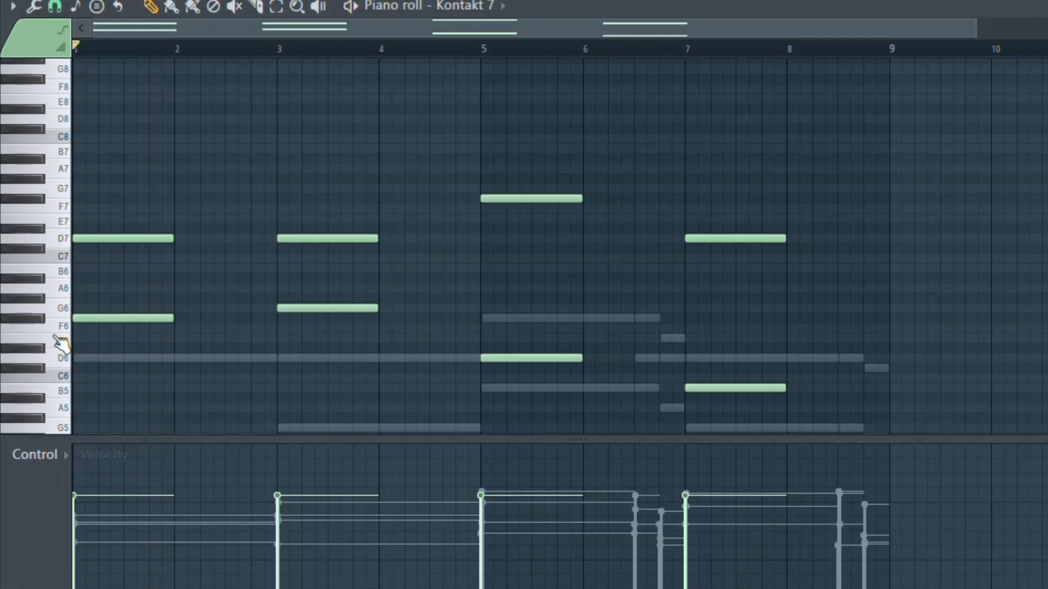
scroll(68, 391, down, 5)
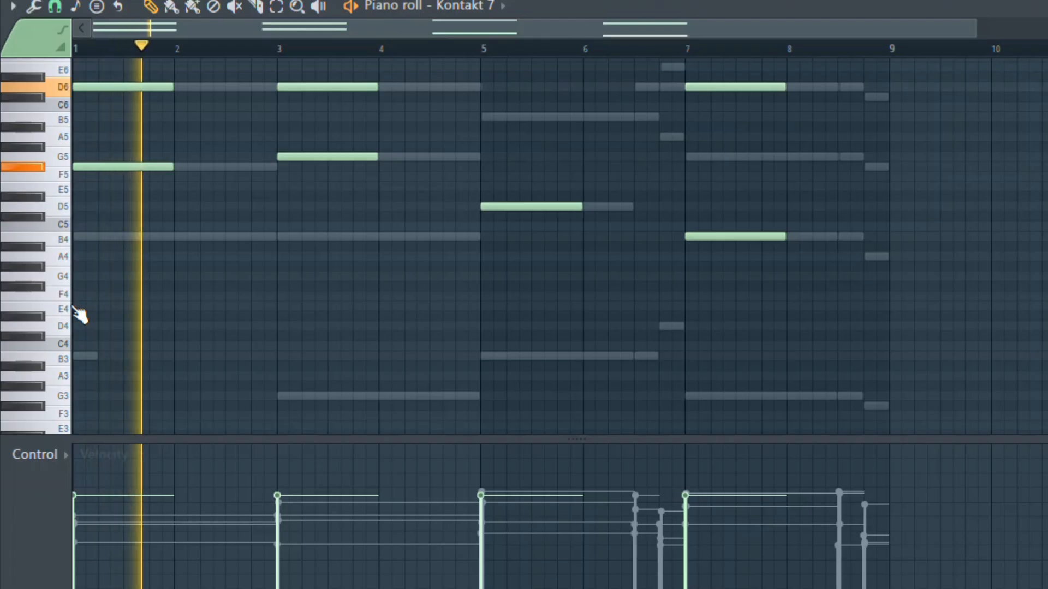
key(space)
key(ctrl+Down)
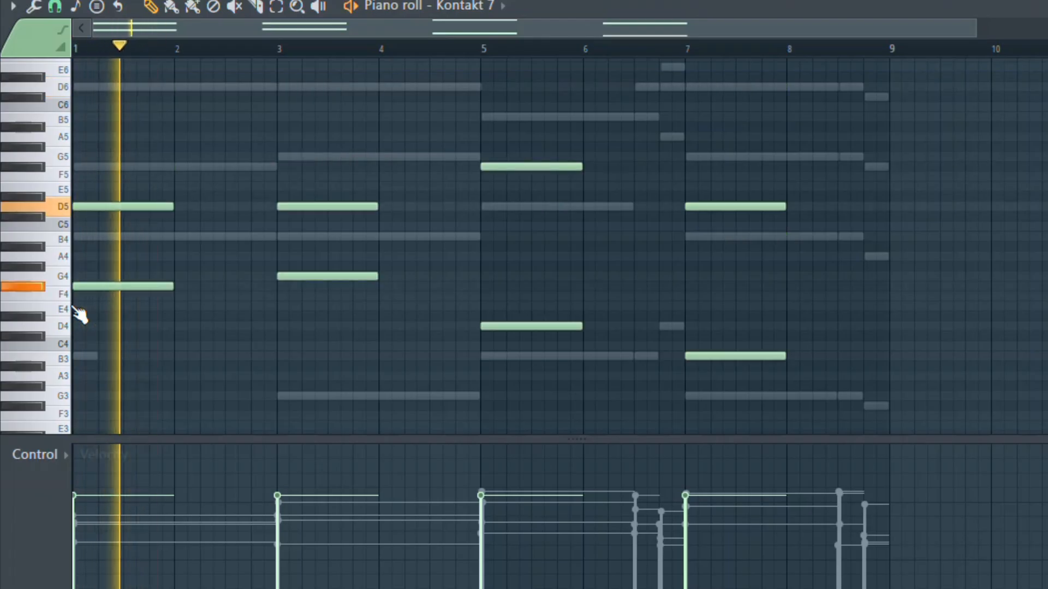
Try a bar 1 chord of B3, D5 and F#5 and listen to it.
key(space)
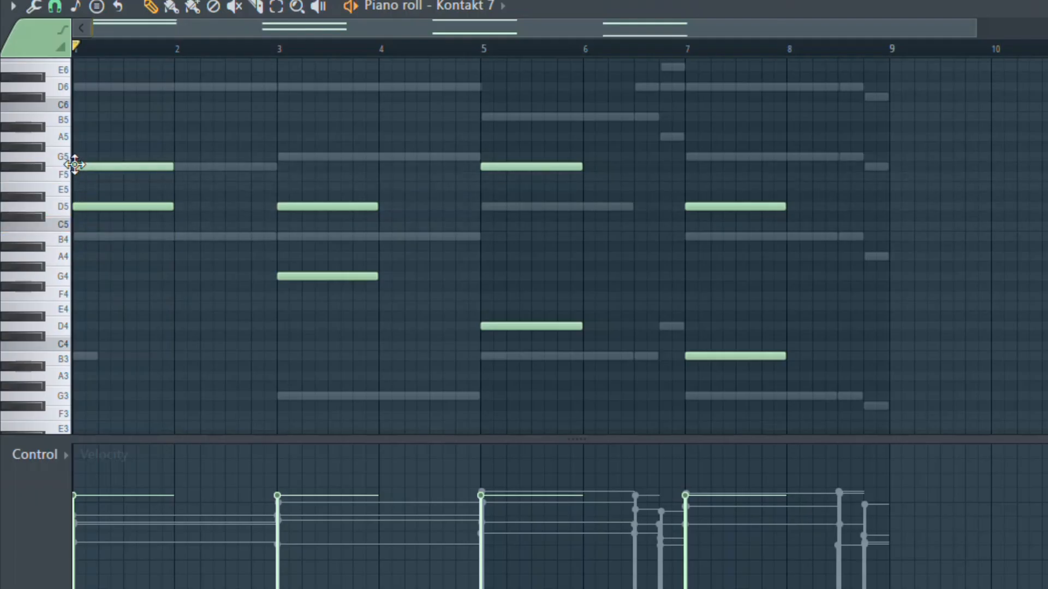
key(space)
drag(86, 120, 58, 95)
key(space)
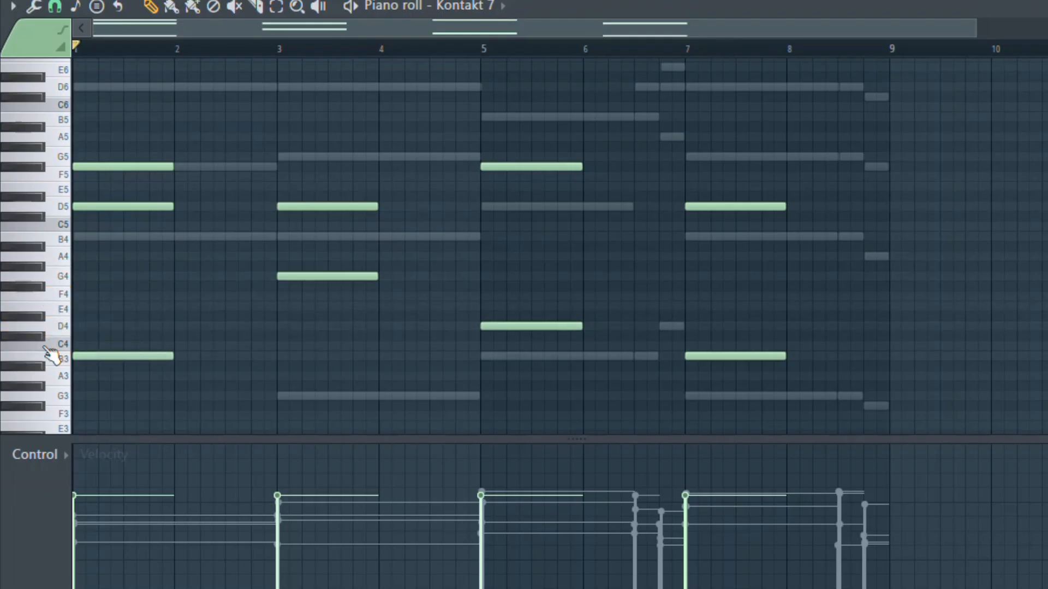
Lower all notes by another octave, reduce the bar 1 chord to two notes, and replace its F#4 with a B4.
scroll(130, 358, down, 3)
key(space)
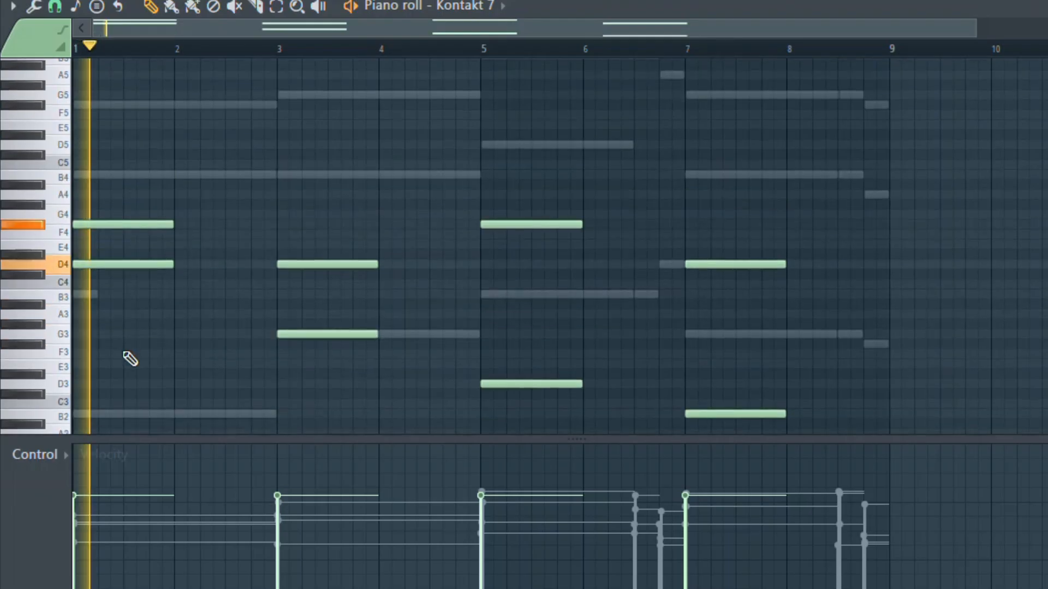
key(space)
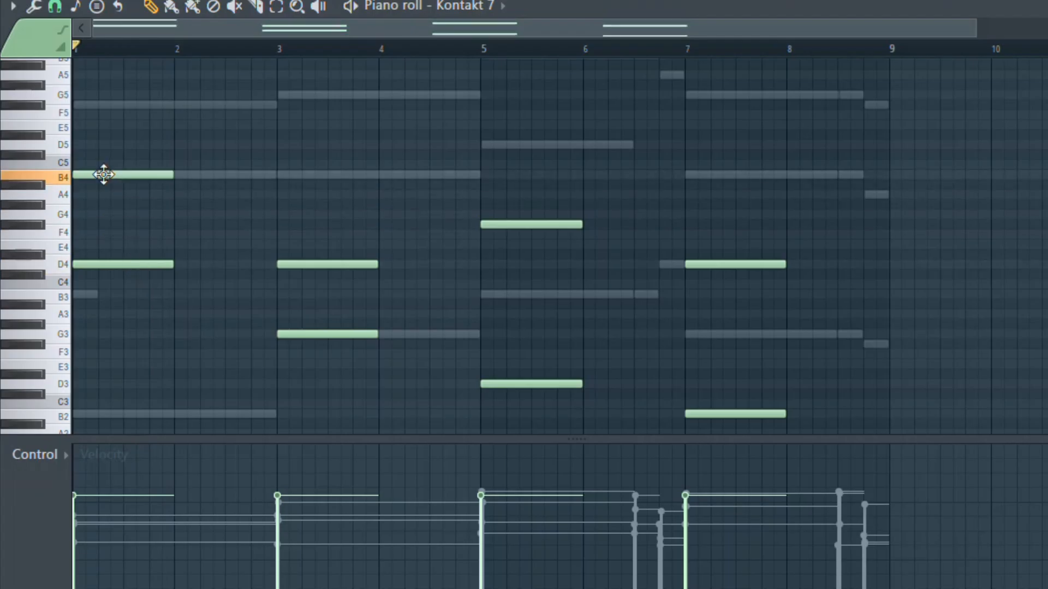
key(space)
right_click(103, 174)
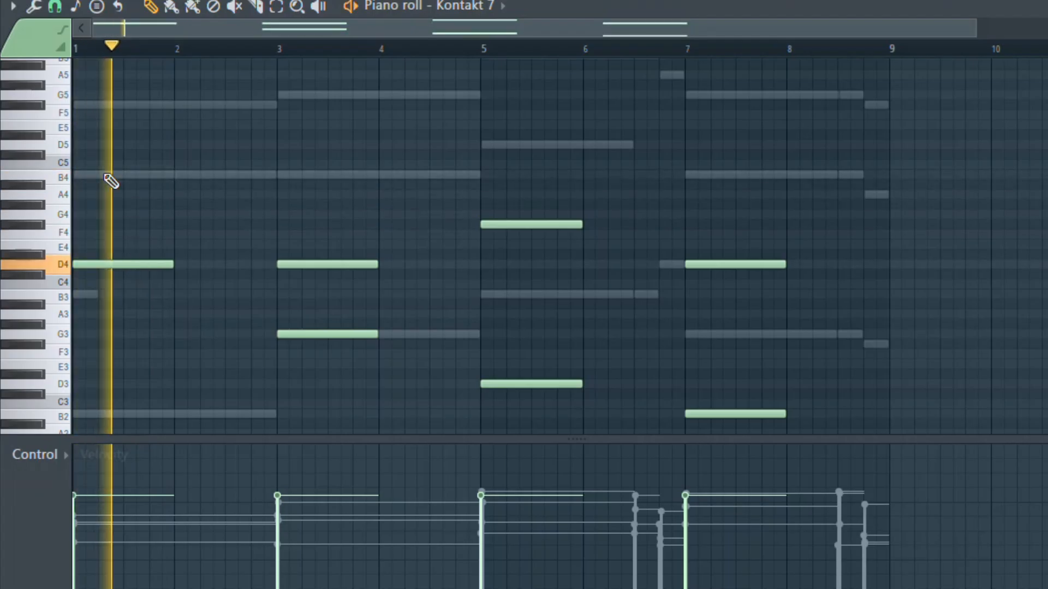
click(89, 174)
key(space)
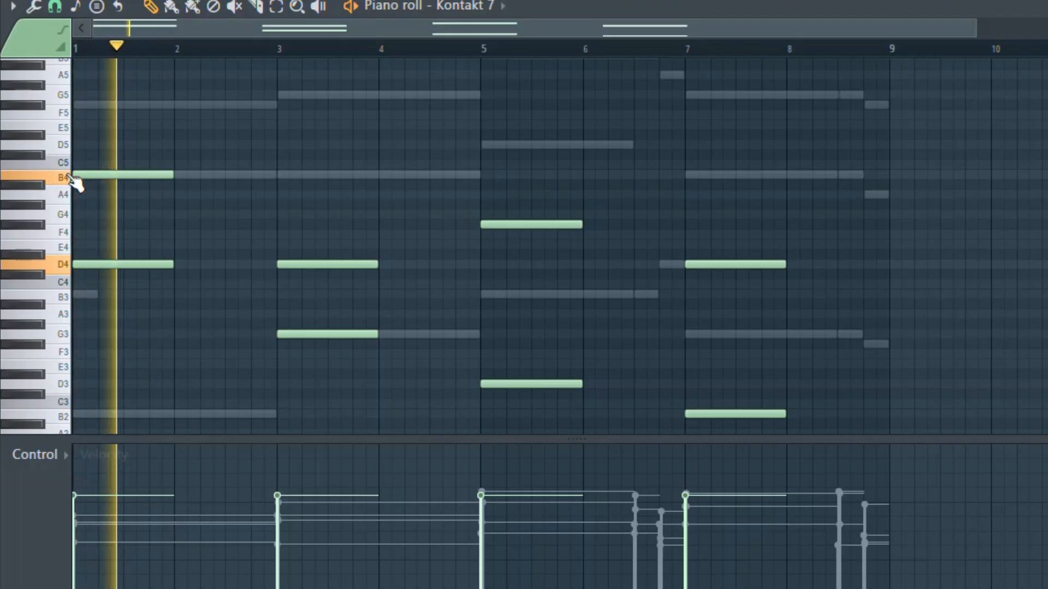
Make the bar 1 chord B3, D4 and F#4 by adding an F# and lowering its B, keeping the other chords within B2–F#4.
key(ctrl+Up)
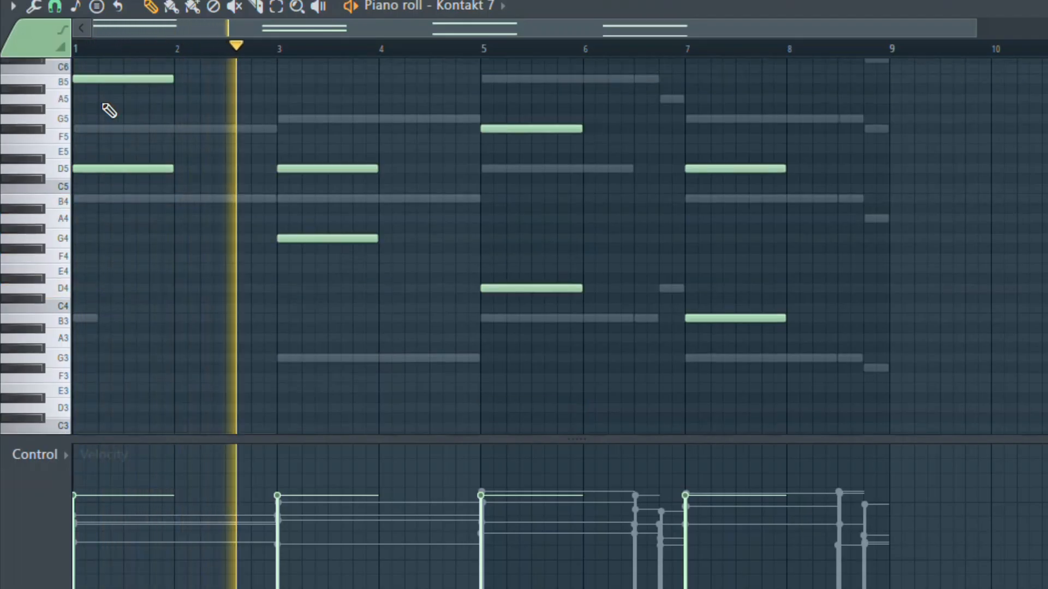
click(102, 128)
ctrl+click(114, 78)
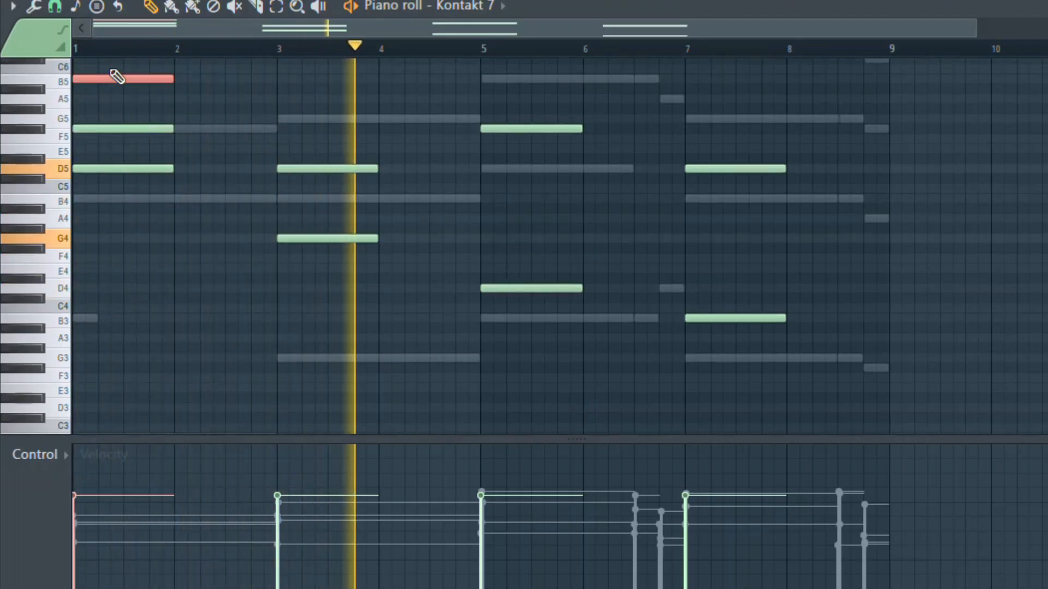
key(ctrl+Down)
ctrl+click(123, 83)
key(ctrl+Down)
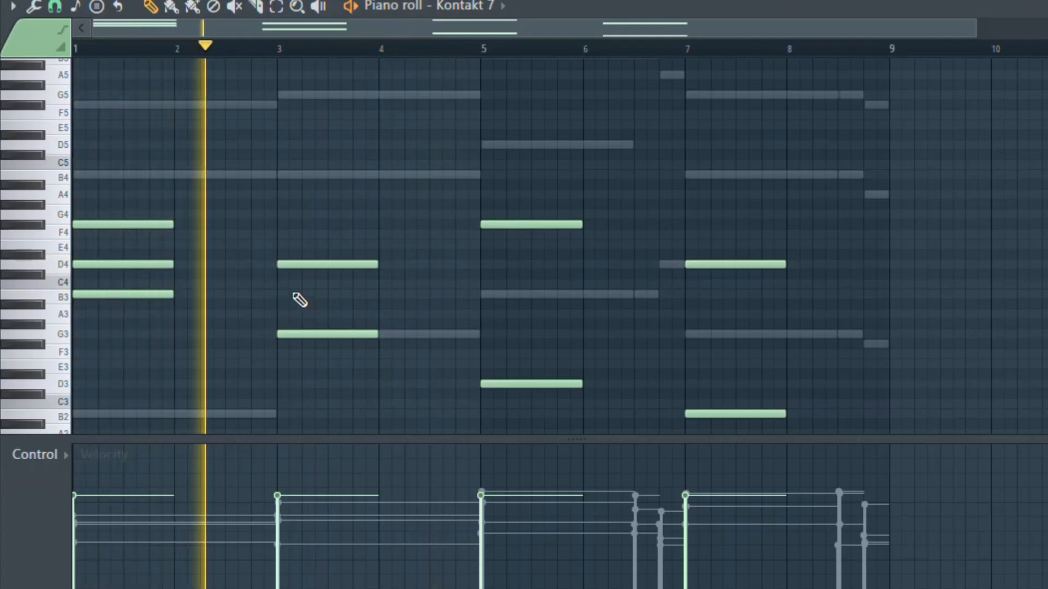
Test the bar 1 B3 an octave higher, put it back, and raise the chord's D4 to D5 instead.
ctrl+click(121, 297)
key(ctrl+Up)
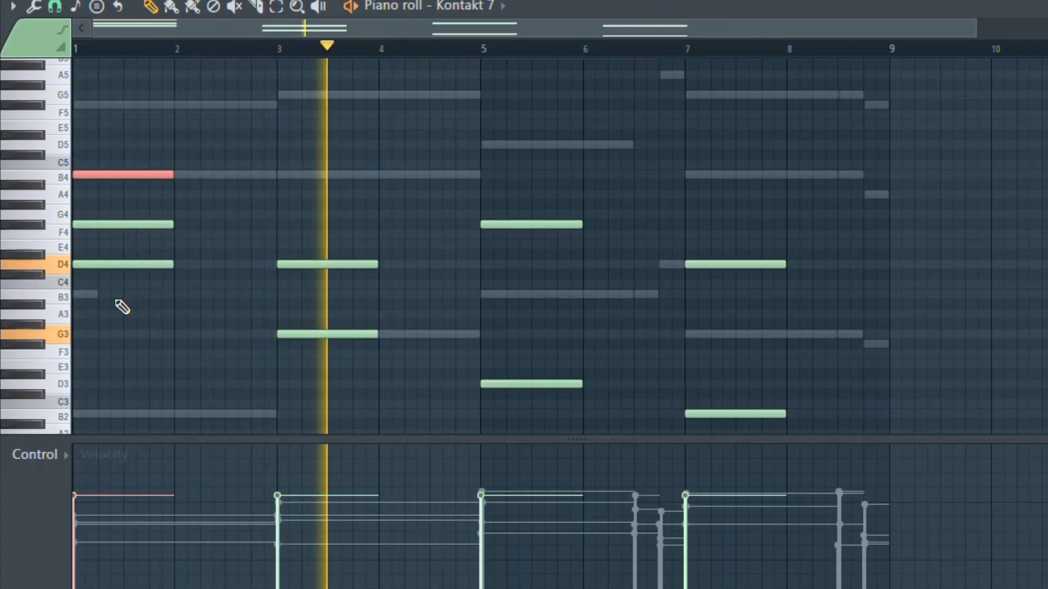
key(ctrl+Down)
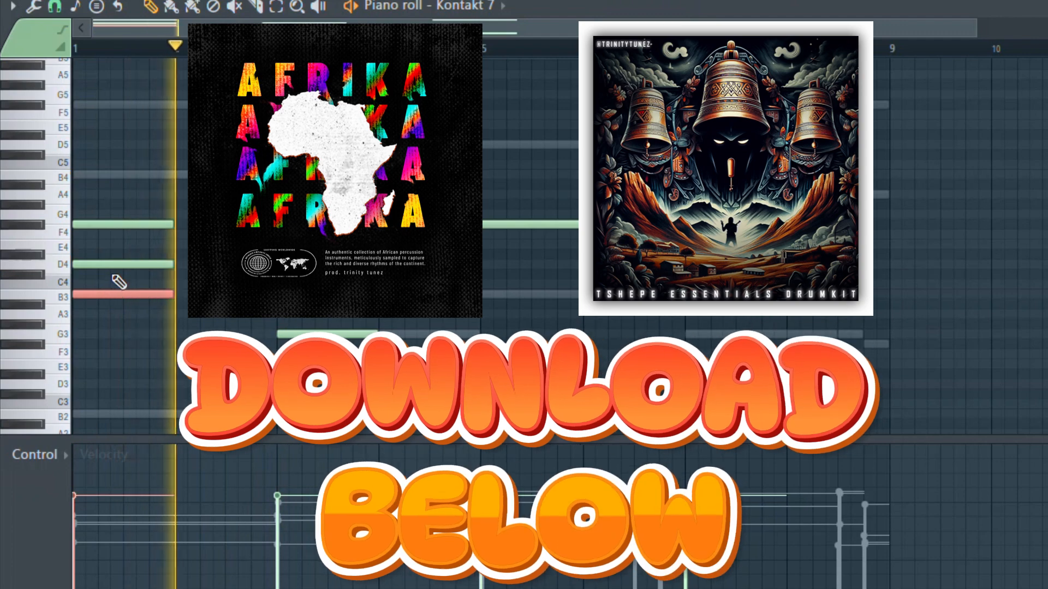
ctrl+click(109, 264)
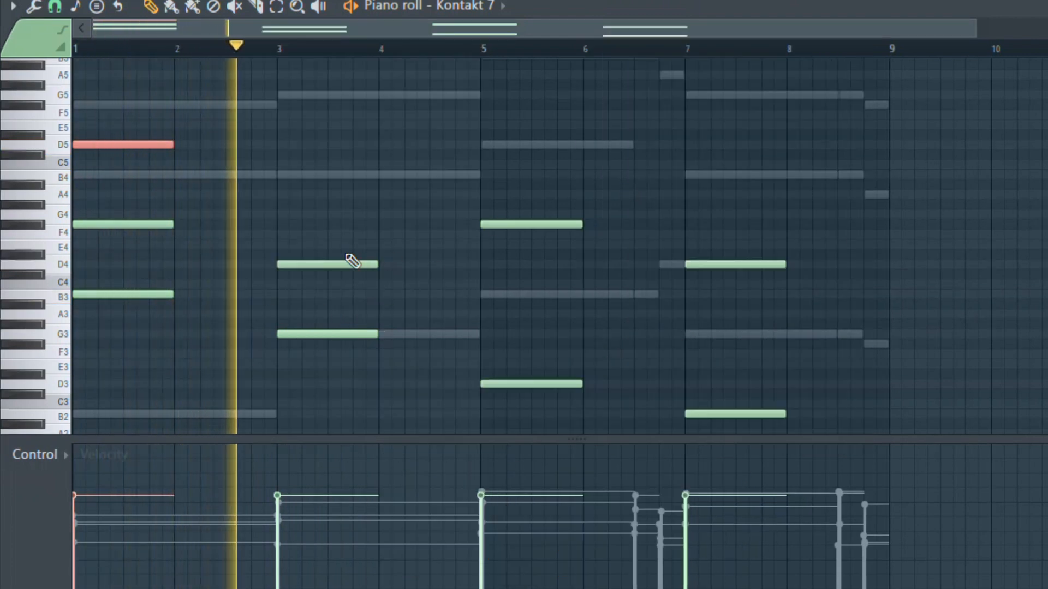
Raise the bar 3 chord by an octave to G4 and D5, and add a B4 between them.
drag(341, 241, 312, 375)
key(ctrl+Up)
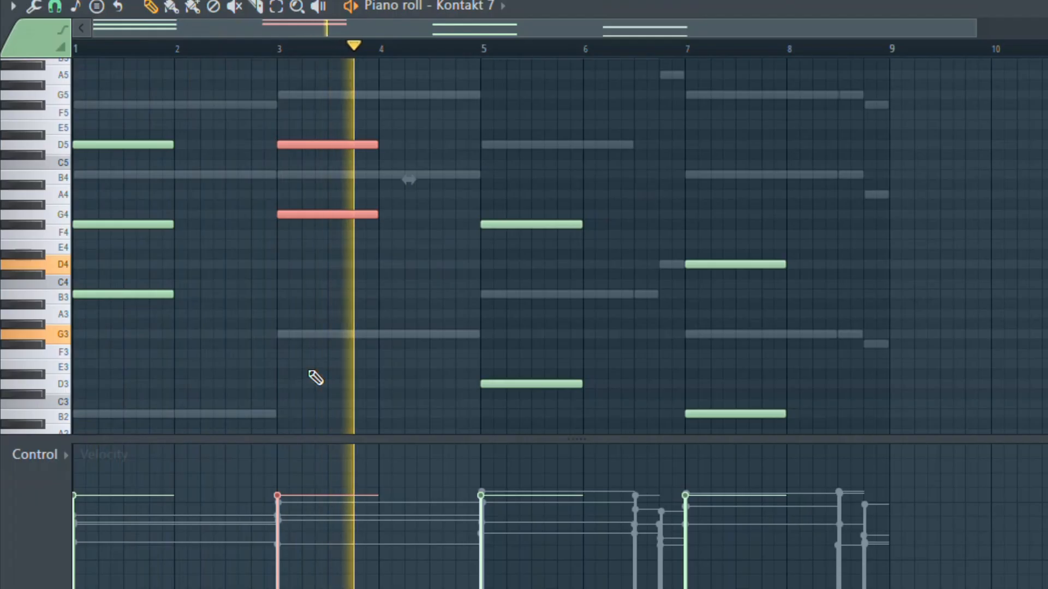
drag(310, 204, 296, 219)
click(278, 175)
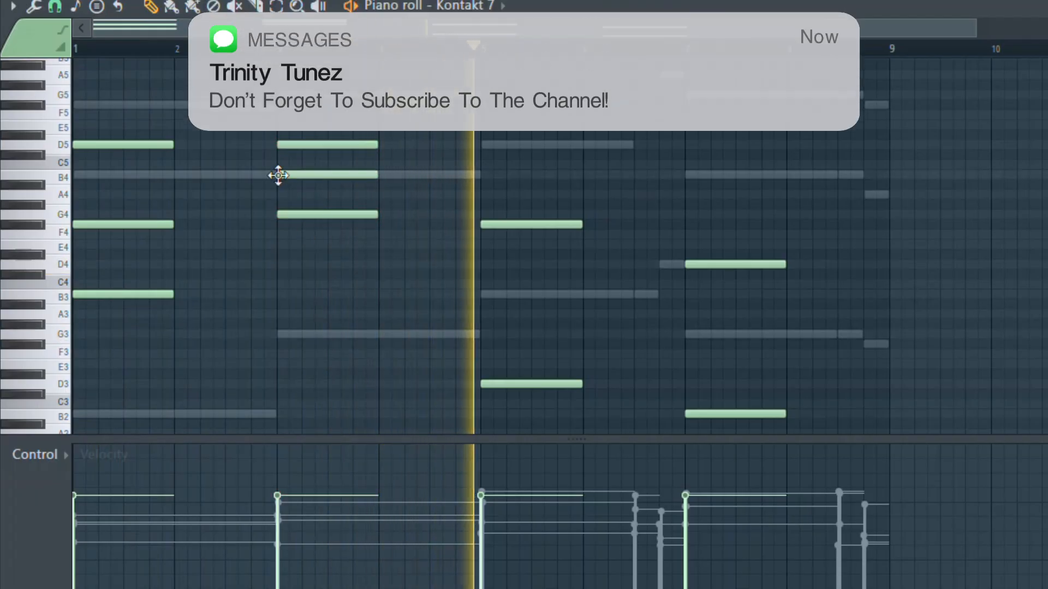
Raise the middle B4 of the bar 3 chord by an octave to B5.
ctrl+click(312, 176)
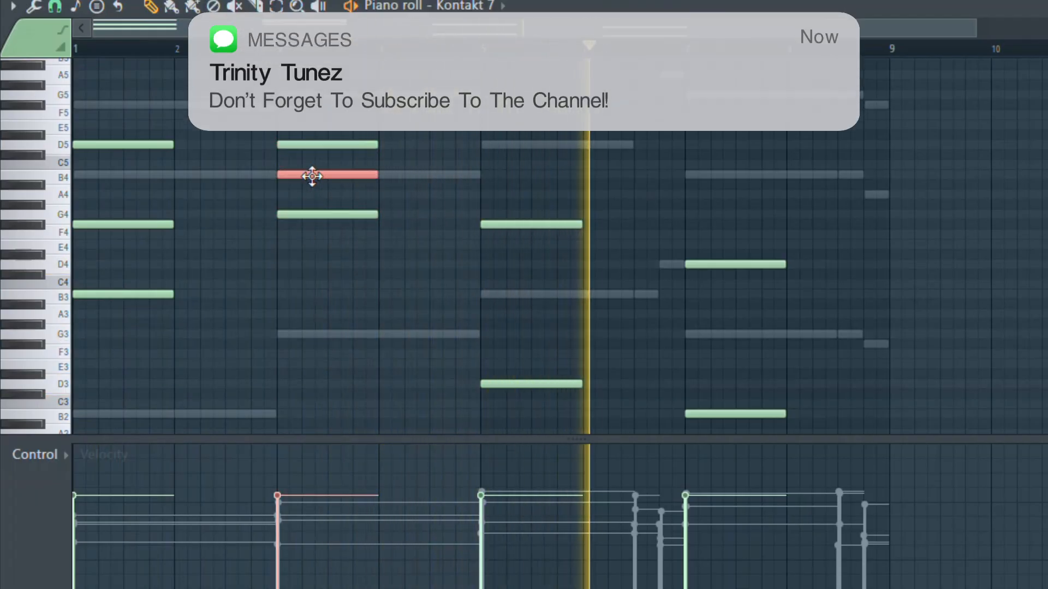
key(ctrl+Up)
right_click(408, 235)
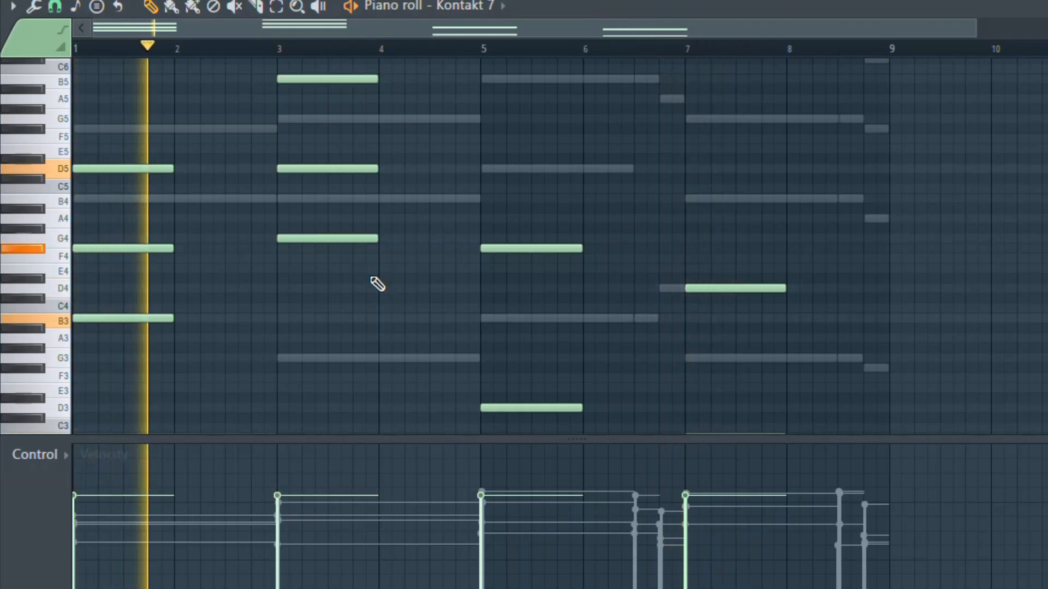
Revoice the bar 5 chord as B3, F#4 and D5 by adding a B3 and raising its D3 by two octaves.
click(527, 407)
key(ctrl+Up)
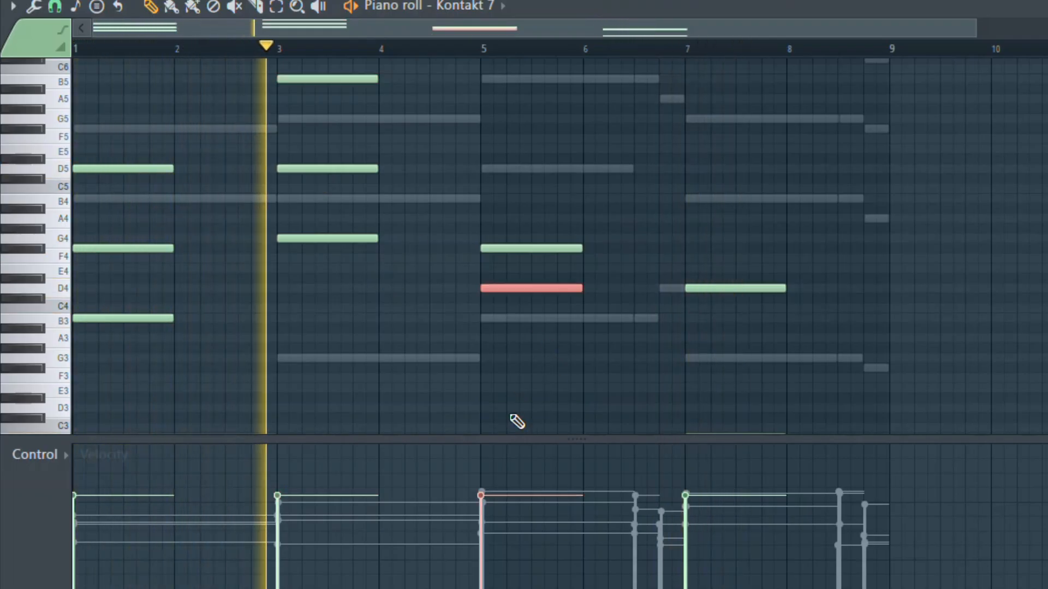
click(483, 318)
click(494, 288)
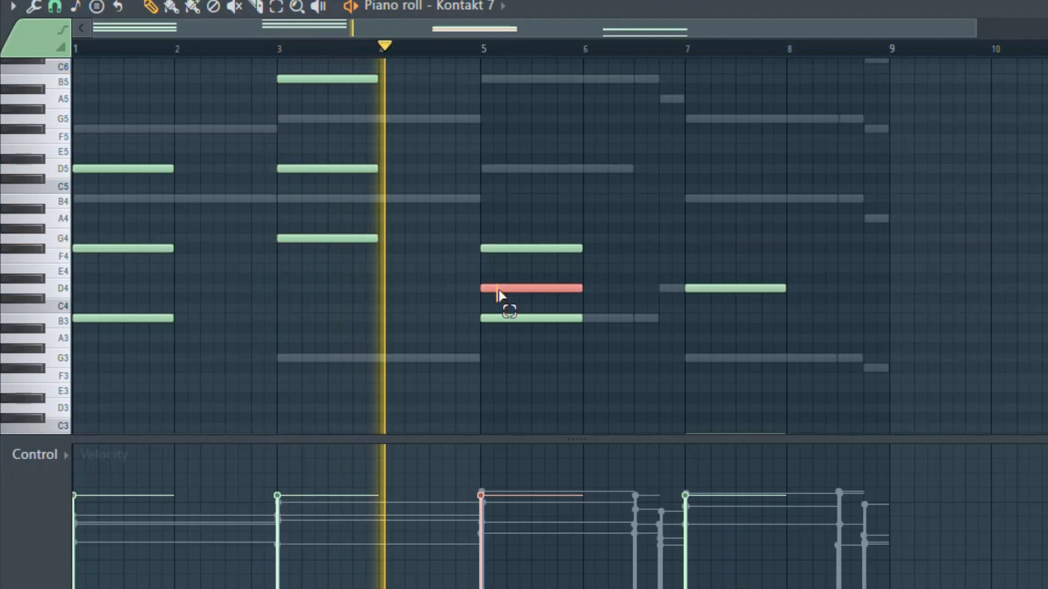
key(ctrl+Up)
Add a G3 to the bar 7 chord and raise its B2 by two octaves to B4.
scroll(748, 378, down, 2)
click(747, 379)
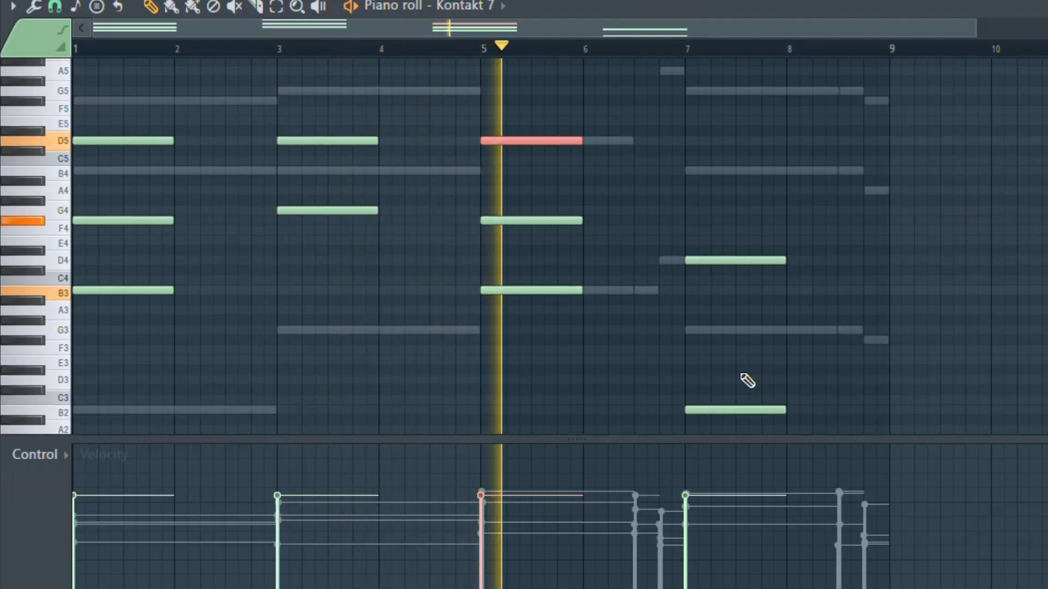
click(694, 299)
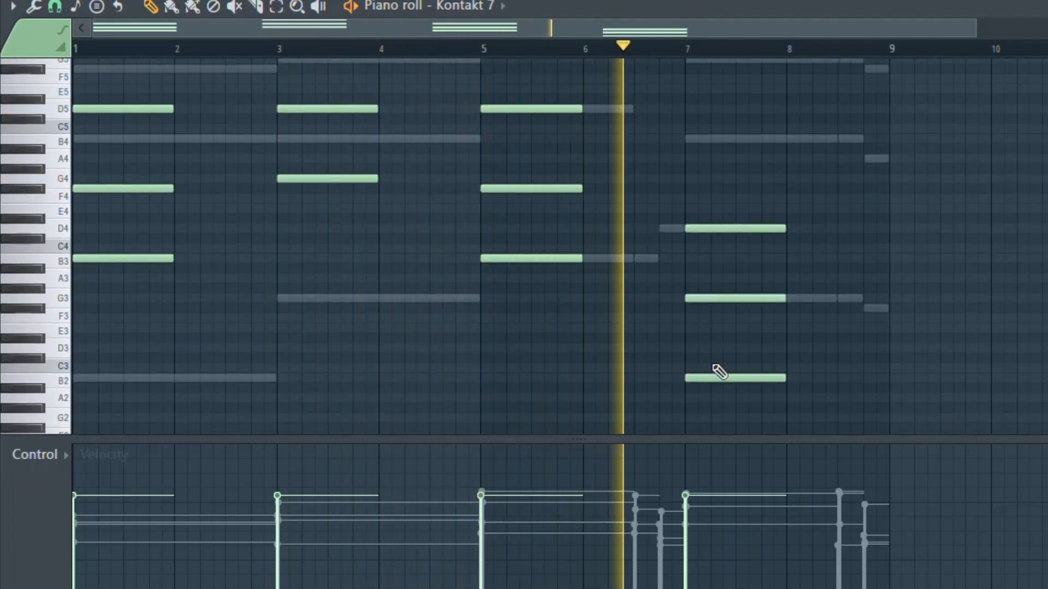
click(709, 378)
key(ctrl+Up)
key(ctrl+Up)
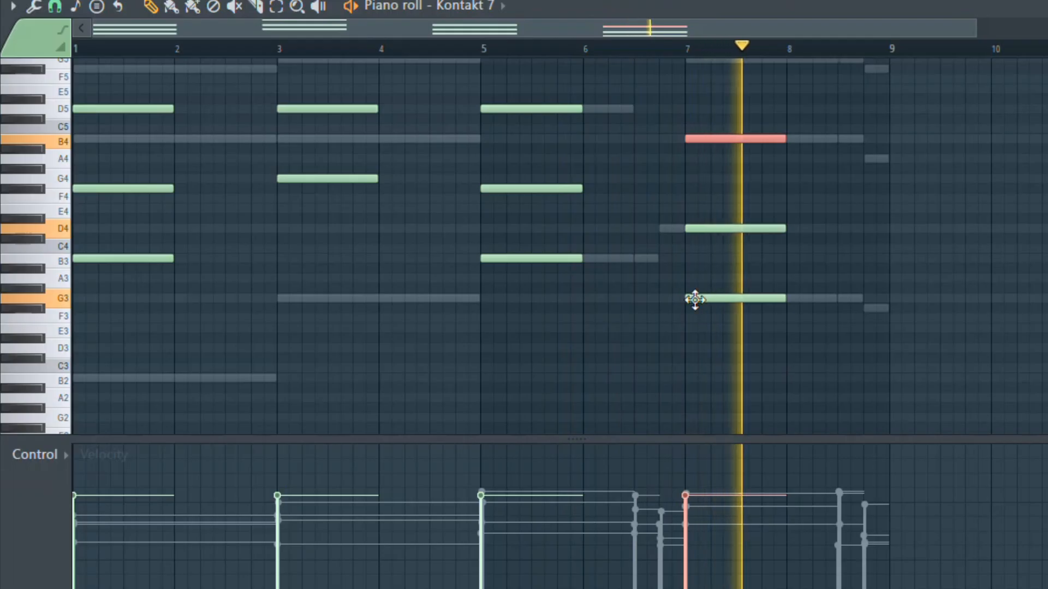
Unmute the Piano V3 channel and replace the choir's Kontakt 7 patch with Olympus Elements Marcato Women Divisi.
key(F6)
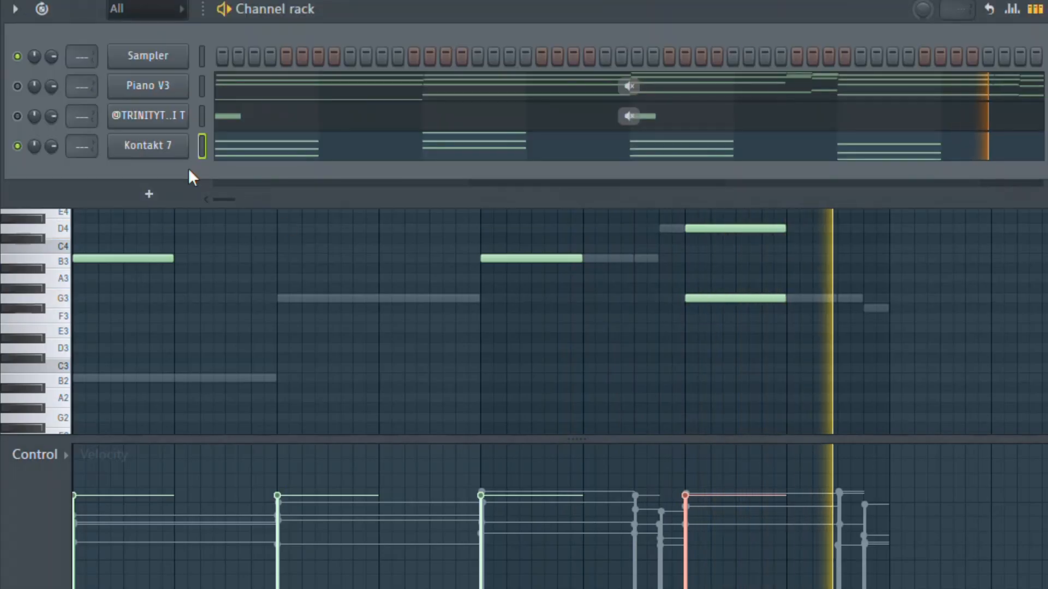
click(18, 86)
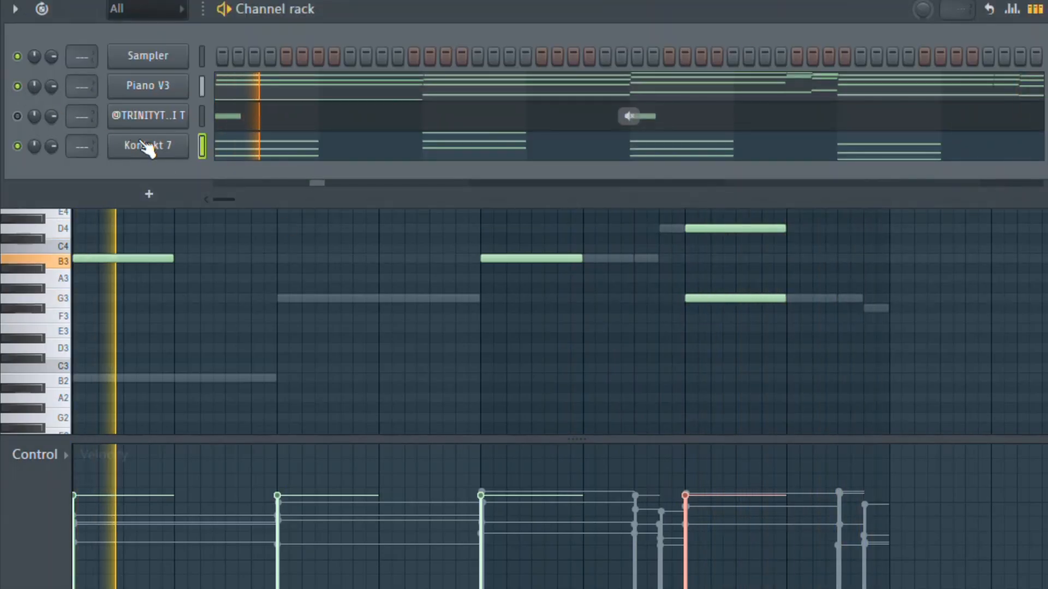
click(144, 144)
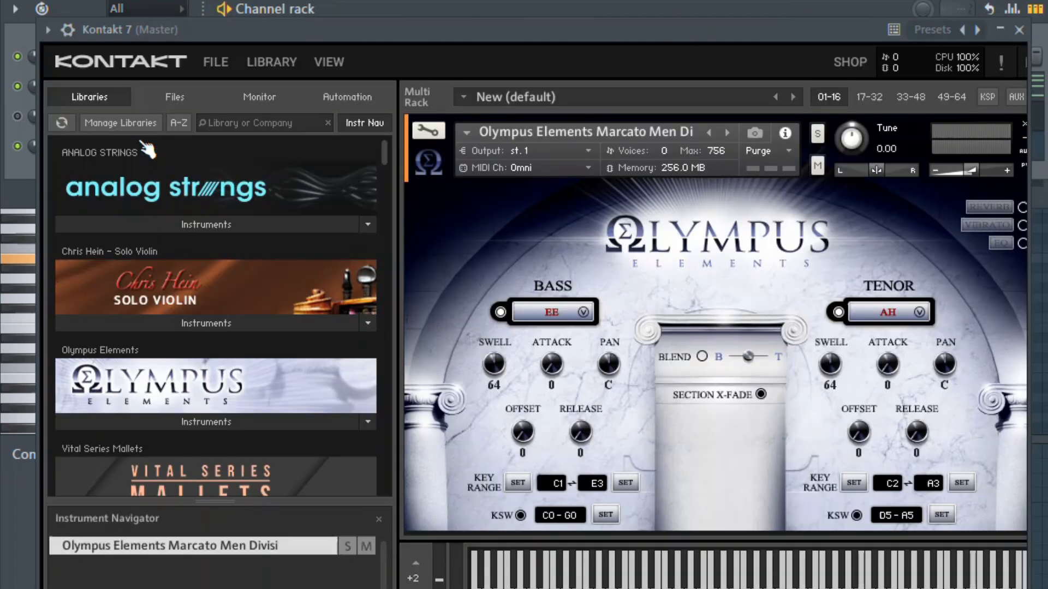
click(202, 425)
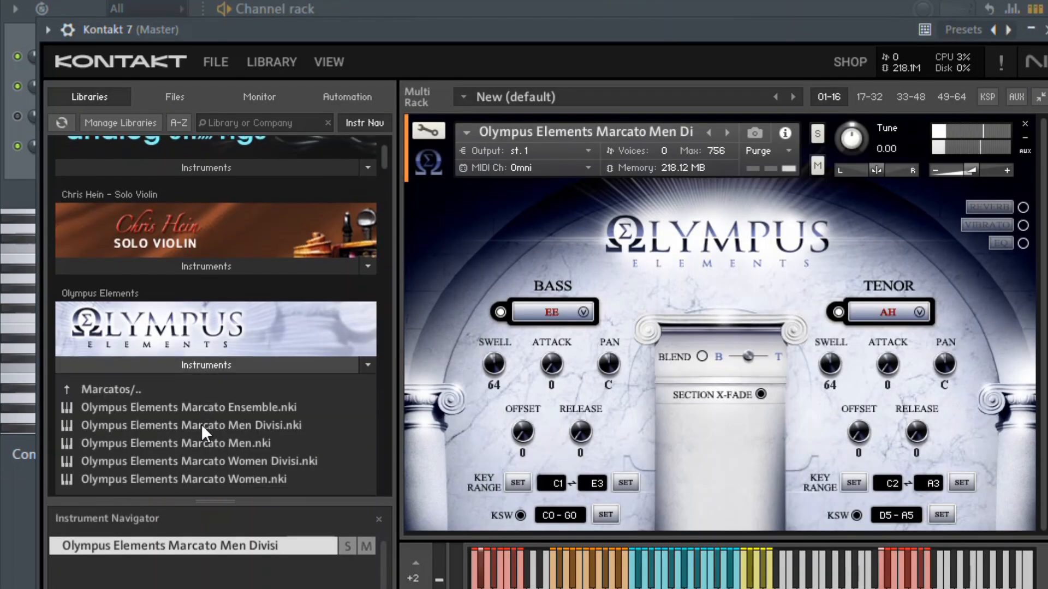
drag(247, 462, 565, 382)
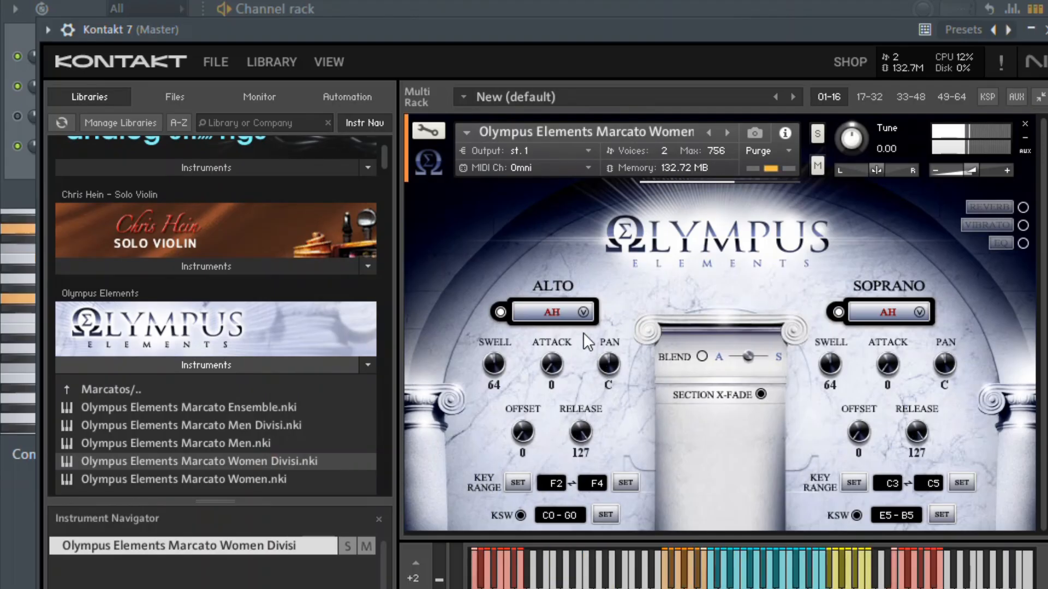
Set both the Alto and Soprano vowels to Oo and close the Kontakt window.
click(568, 313)
click(533, 505)
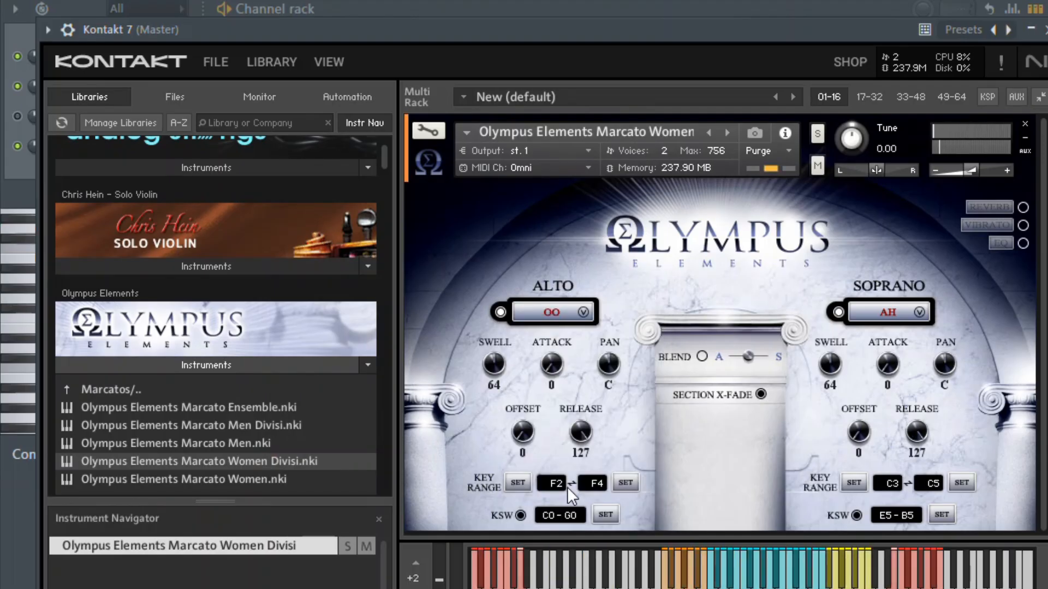
click(890, 313)
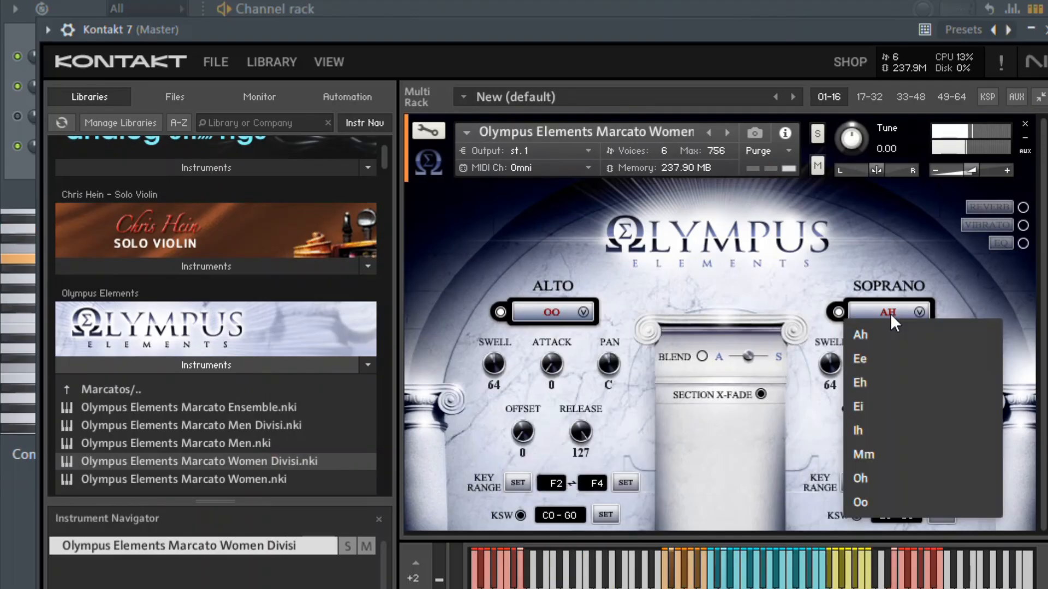
click(873, 505)
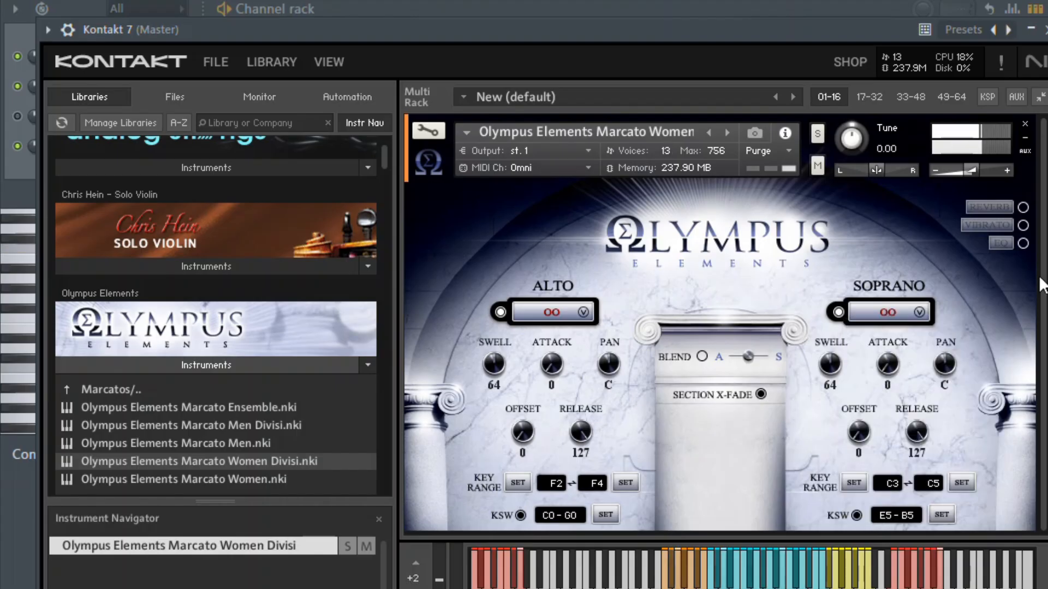
click(1032, 31)
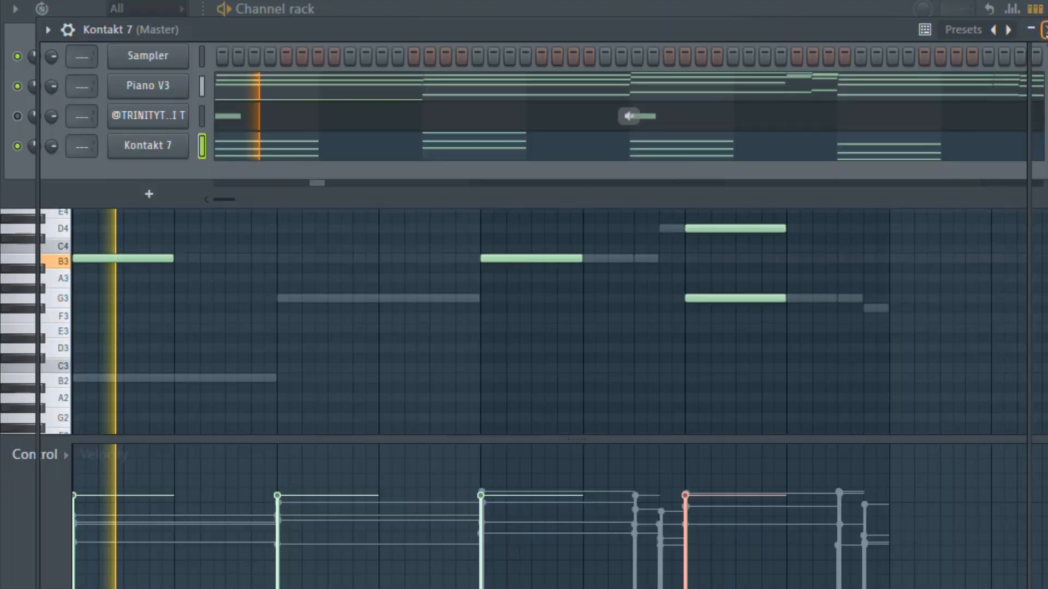
Reopen the choir's piano roll and revoice the bar 5 chord as F#4, D5 and A5.
click(330, 145)
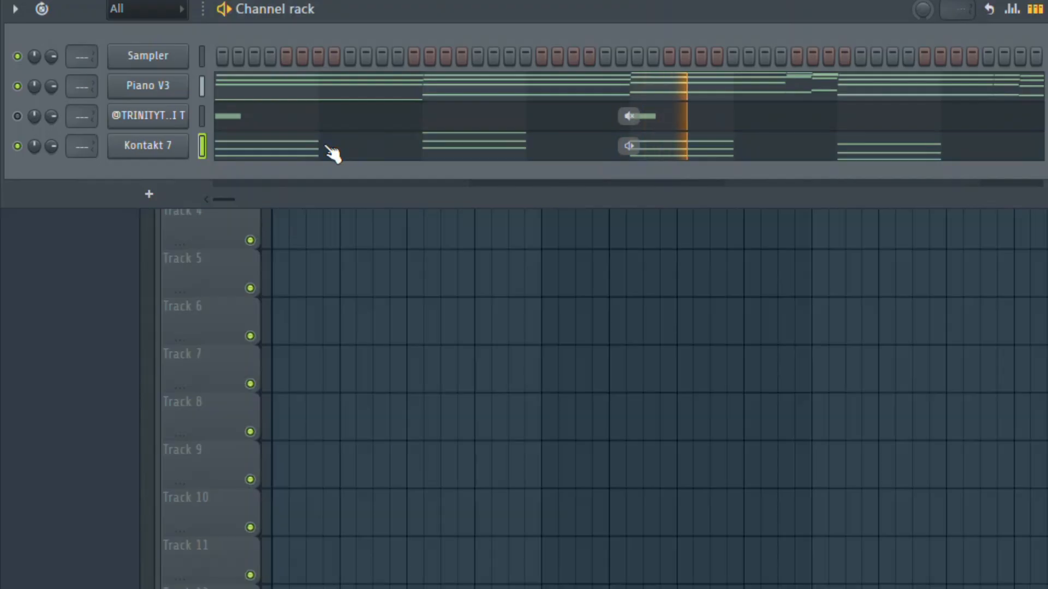
click(332, 152)
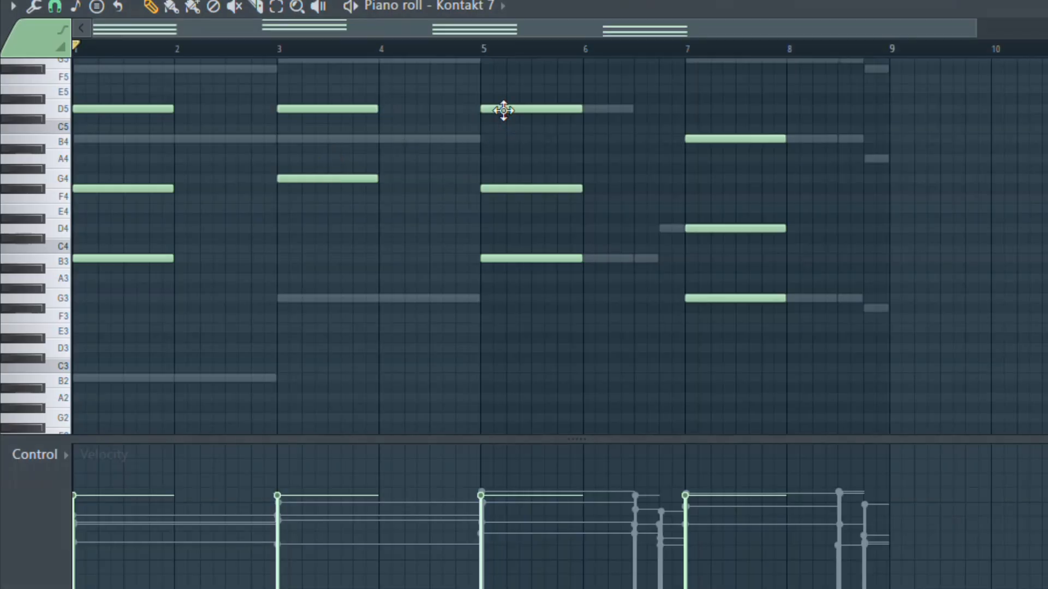
scroll(507, 114, up, 3)
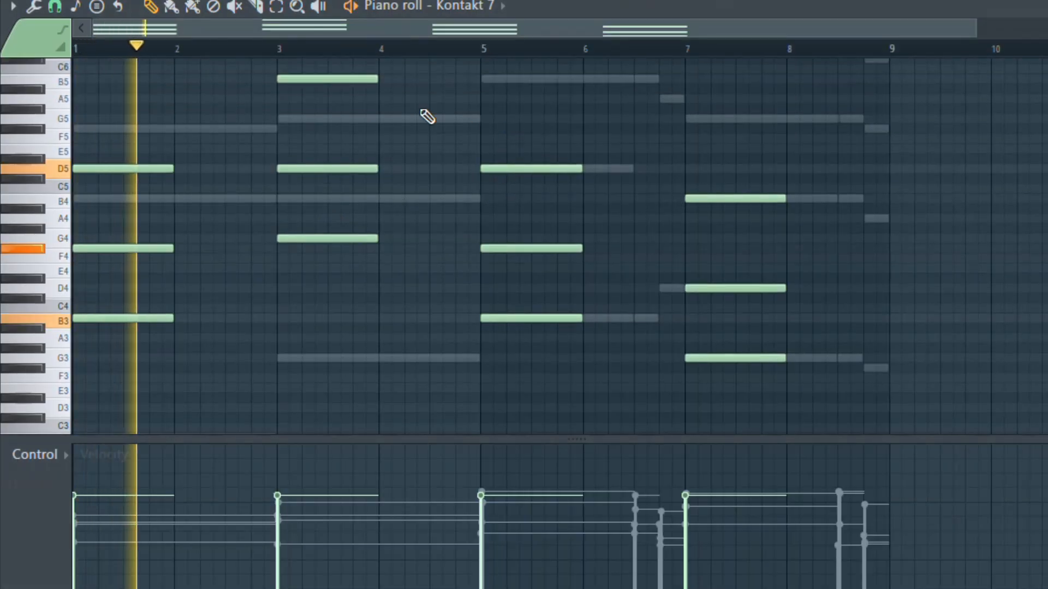
scroll(427, 116, up, 2)
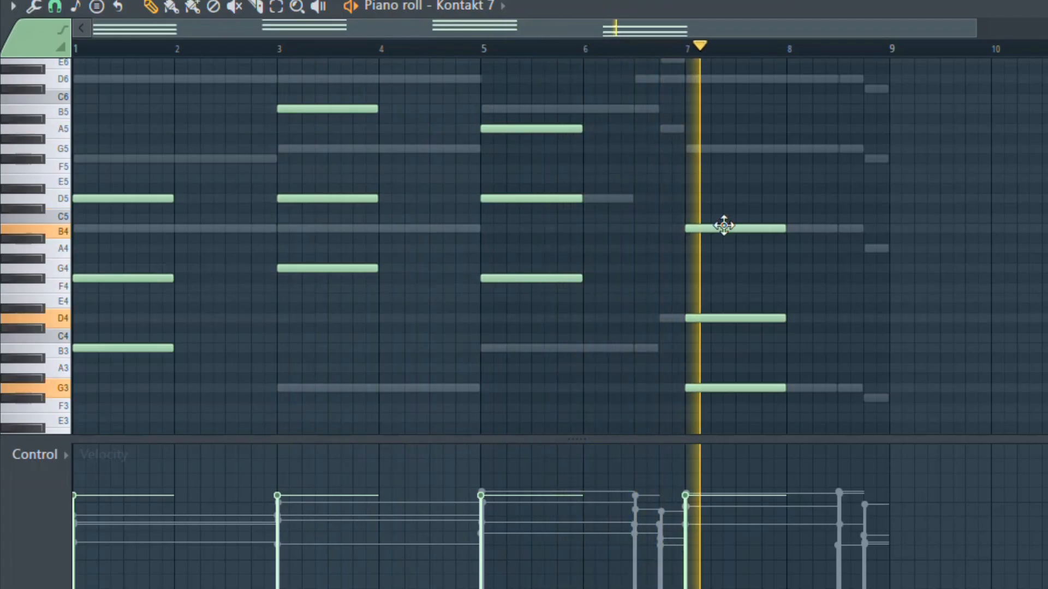
Add a G5 to the bar 7 chord, remove its G3, and raise all choir notes by an octave.
click(687, 151)
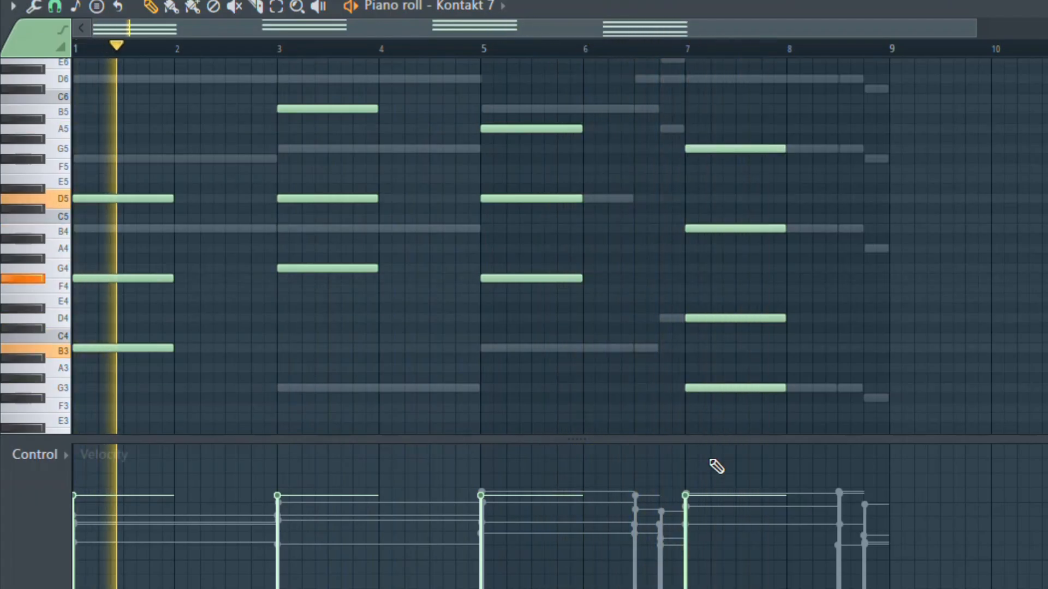
right_click(729, 388)
key(ctrl+Up)
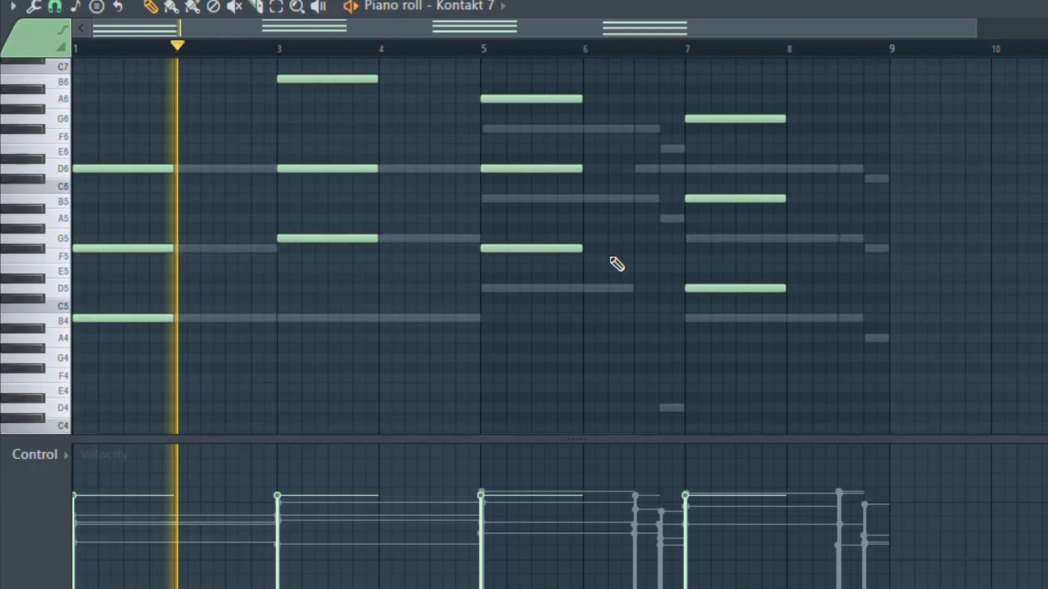
Lower the B6 of the bar 3 chord by two octaves to B4.
scroll(617, 264, up, 1)
scroll(617, 264, up, 1)
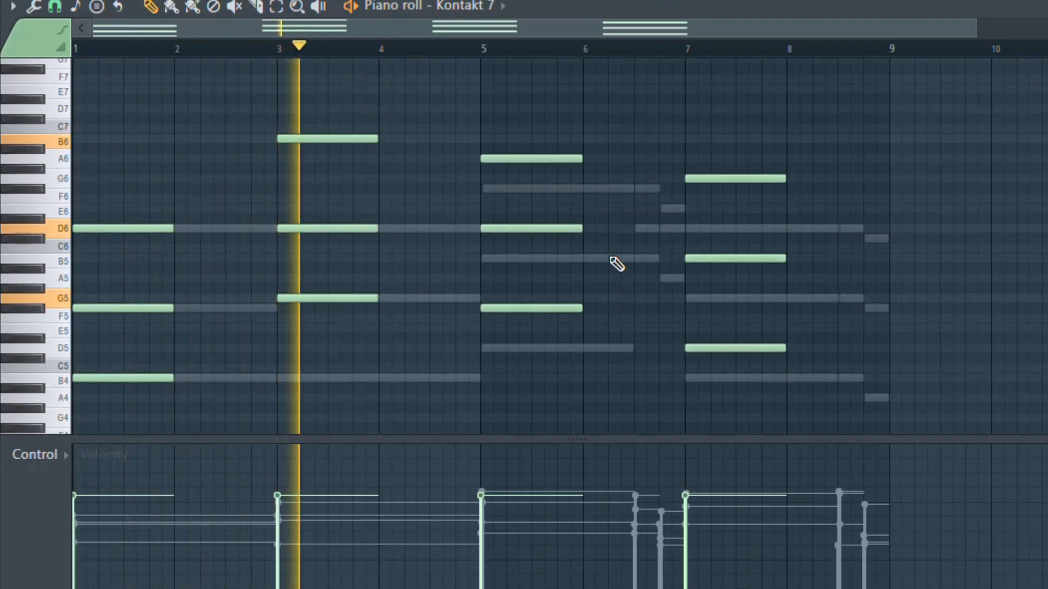
click(351, 141)
key(ctrl+Down)
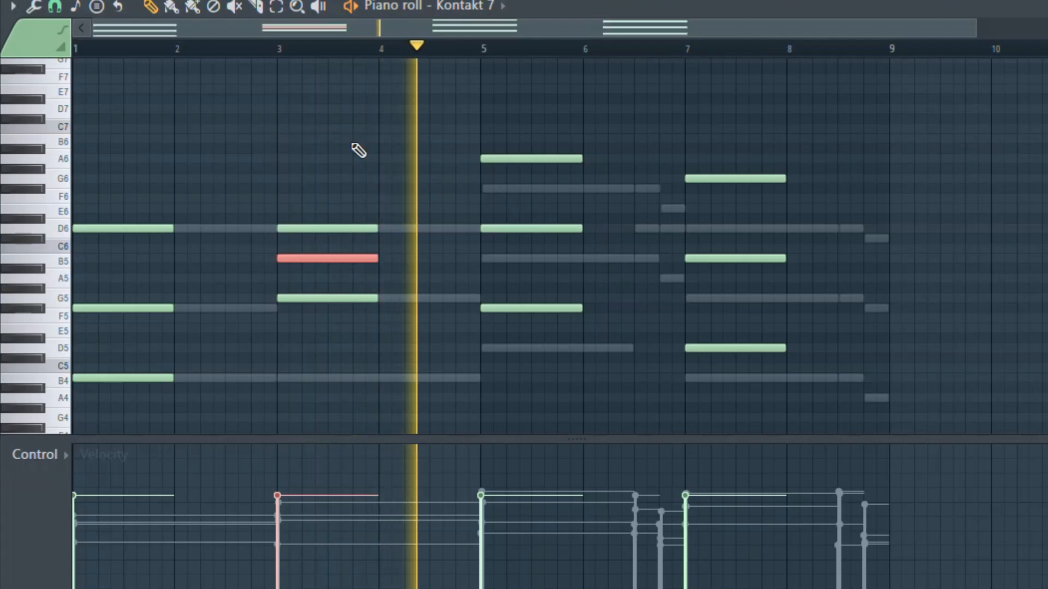
key(ctrl+Down)
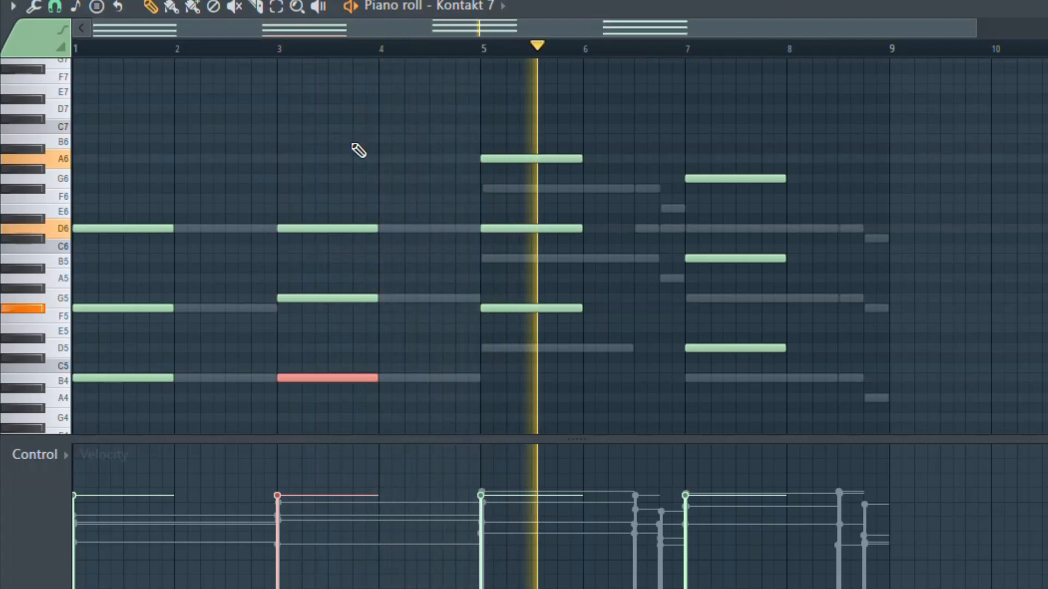
Raise the bar 3 chord's G5 by an octave to G6 and play back from just before bar 3.
click(326, 298)
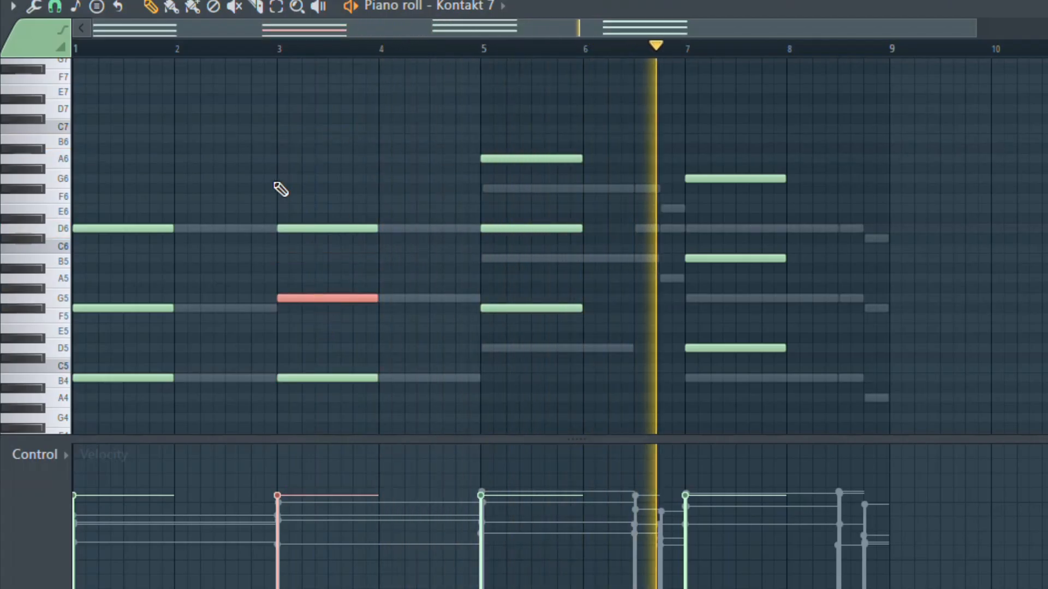
key(ctrl+Up)
click(240, 50)
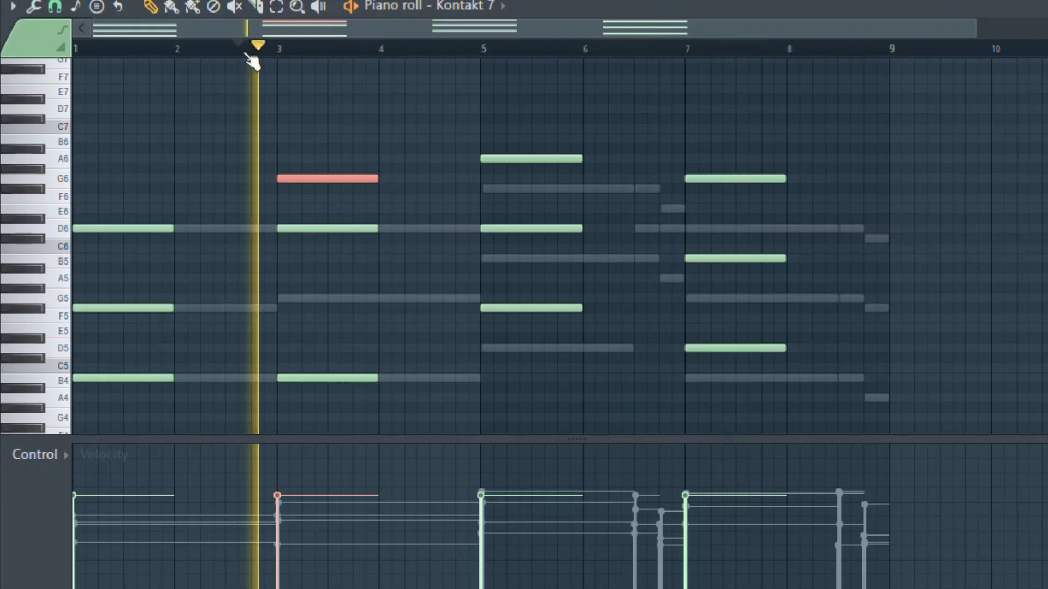
key(space)
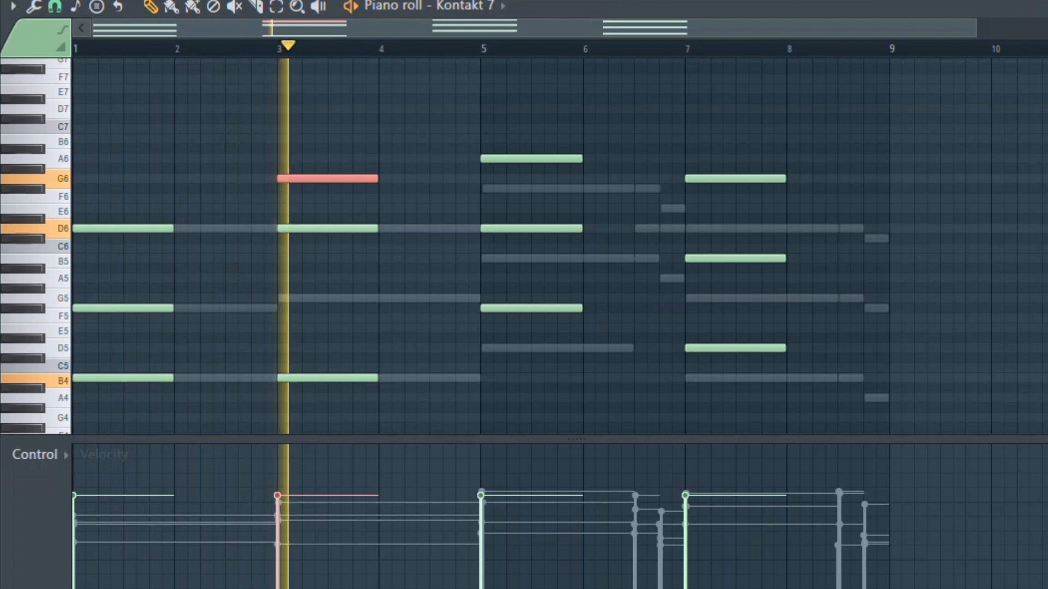
Lower the bar 5 chord's A6 to F#6 and play back from just before bar 5.
drag(524, 159, 521, 189)
click(464, 53)
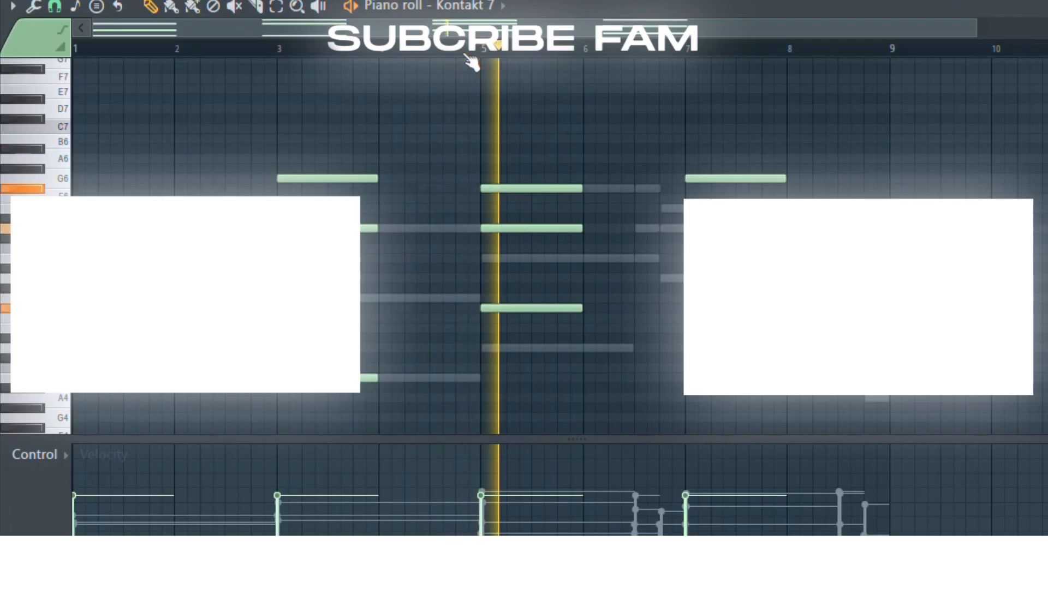